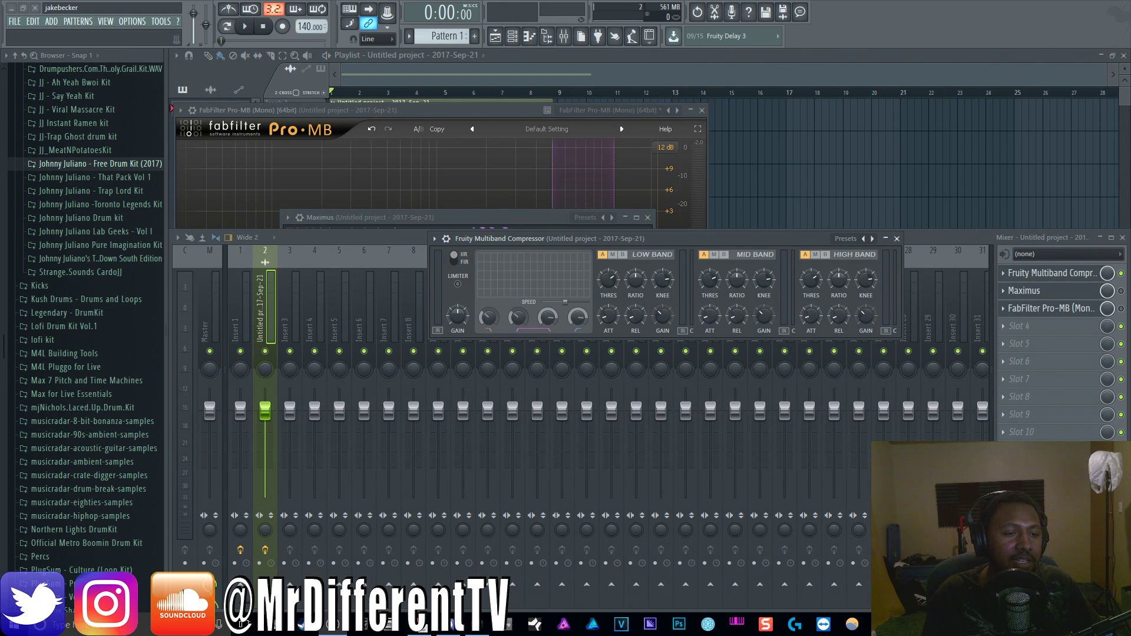
# View the Fruity Multiband Compressor, Maximus and FabFilter Pro-MB effects on insert 2 one after another.
pyautogui.click(1037, 291)
pyautogui.click(1052, 272)
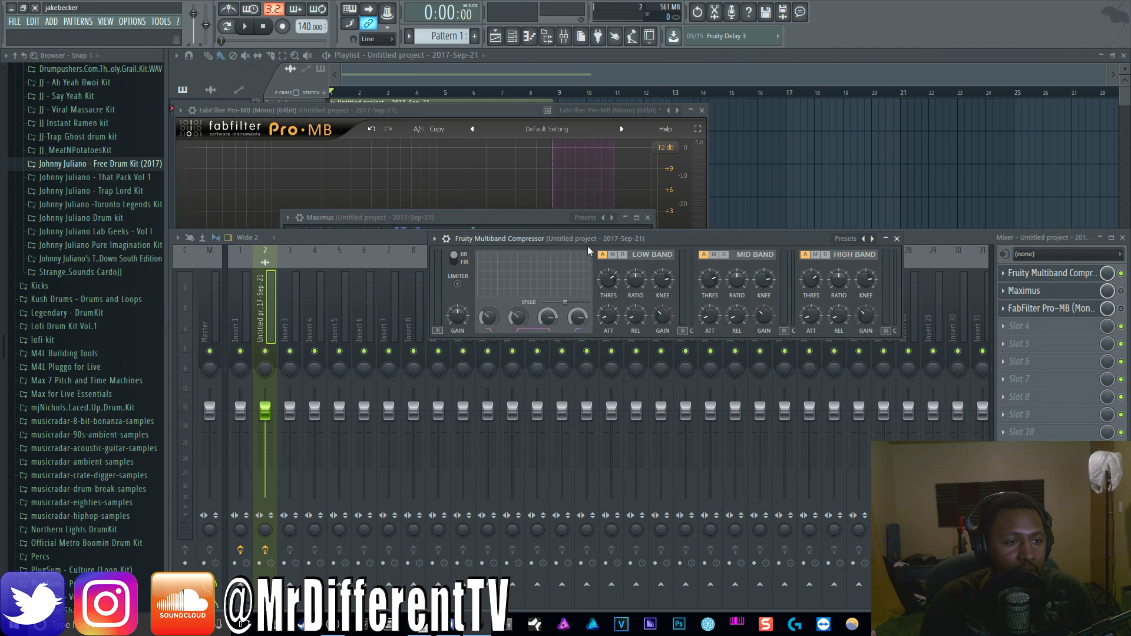
pyautogui.click(1054, 293)
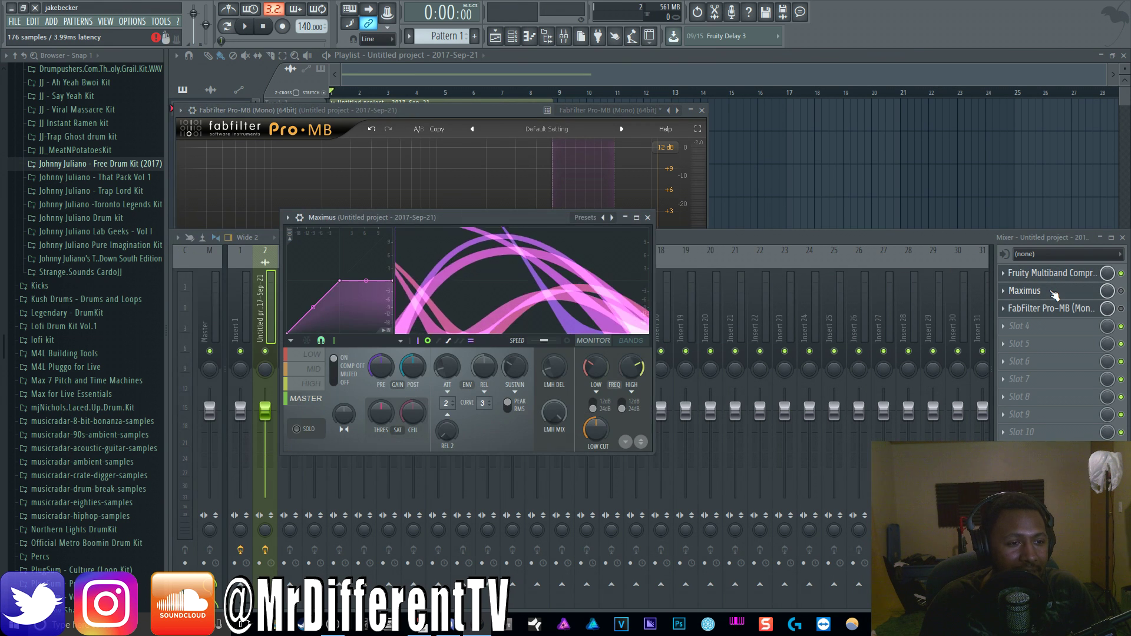
pyautogui.click(1053, 309)
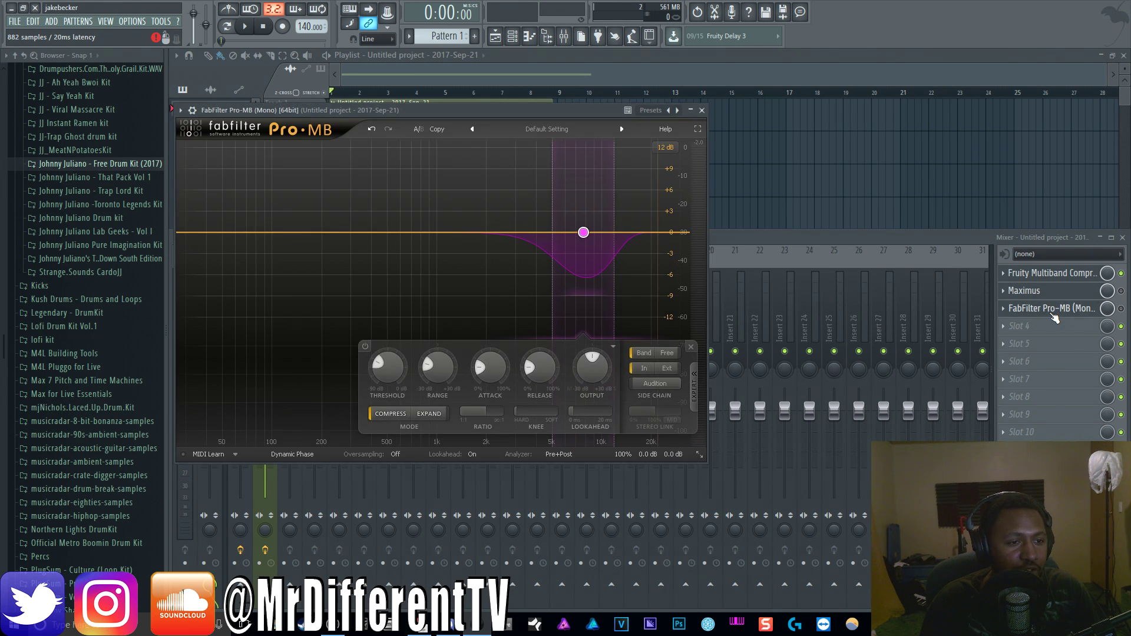
pyautogui.click(1053, 276)
pyautogui.click(1054, 275)
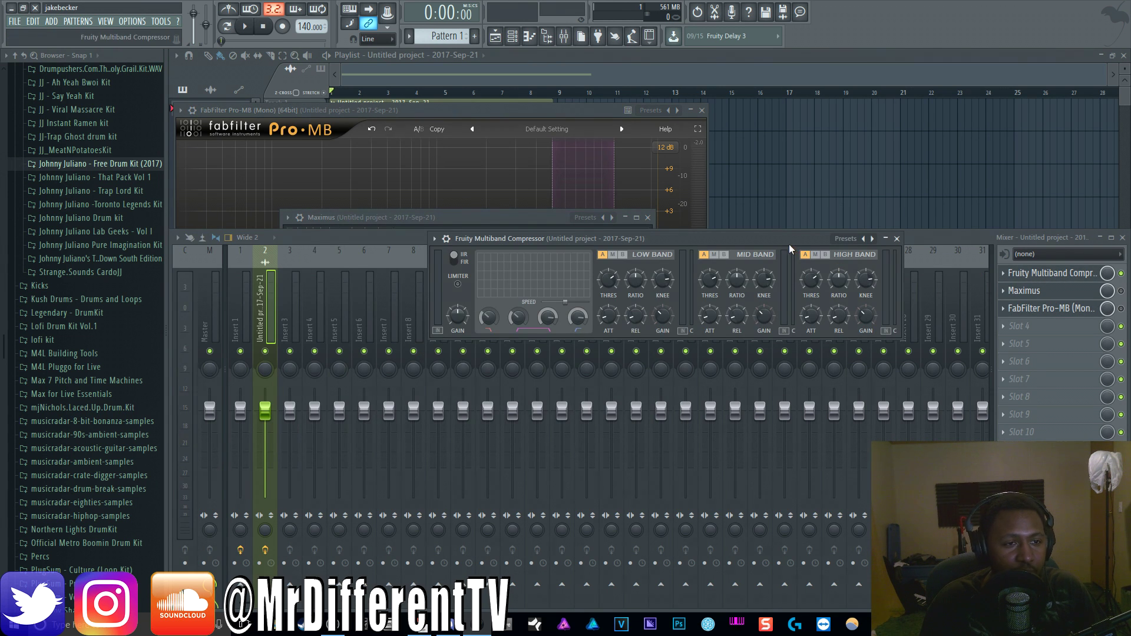
# Close the Pro-MB and multiband compressor windows and play the audio clip with the Fruity Multiband Compressor disabled.
pyautogui.click(702, 110)
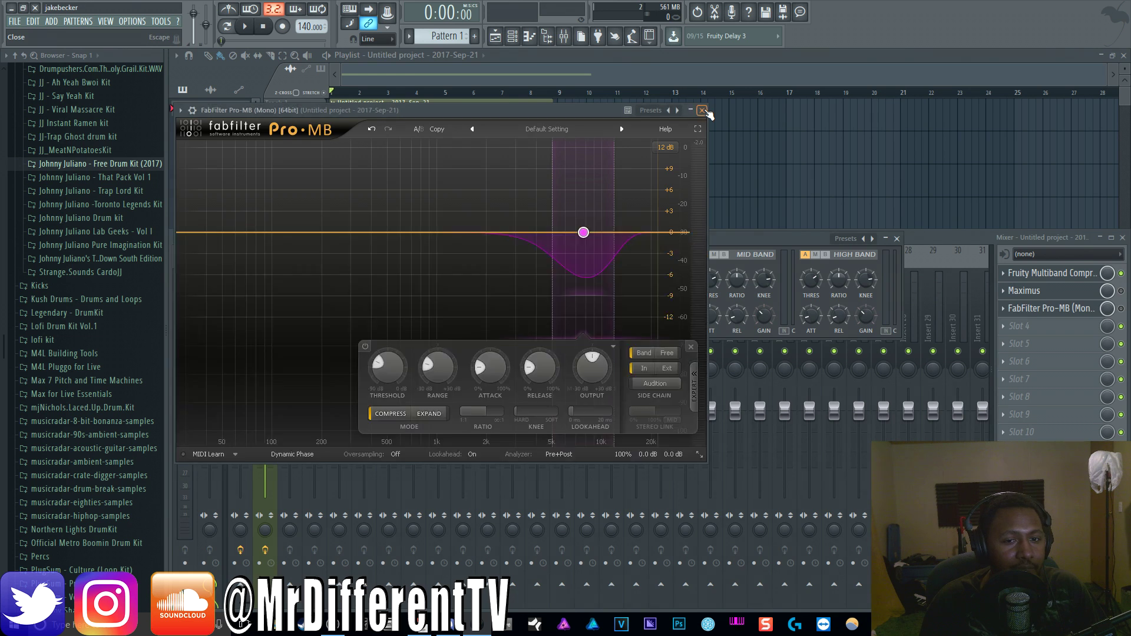
pyautogui.click(897, 239)
pyautogui.click(1121, 274)
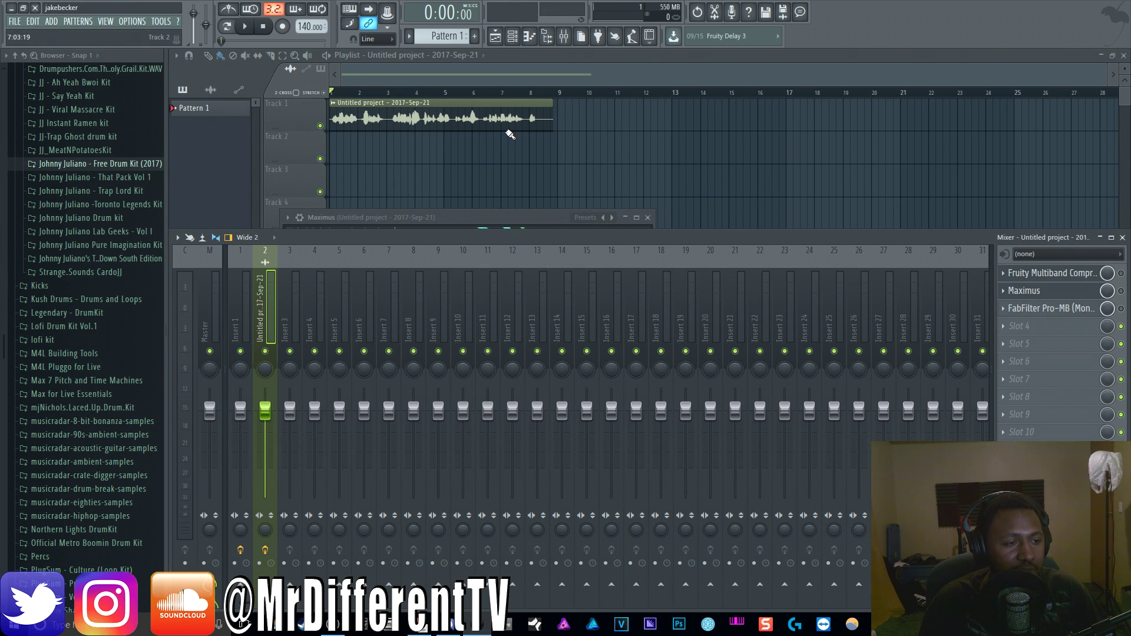
pyautogui.press('space')
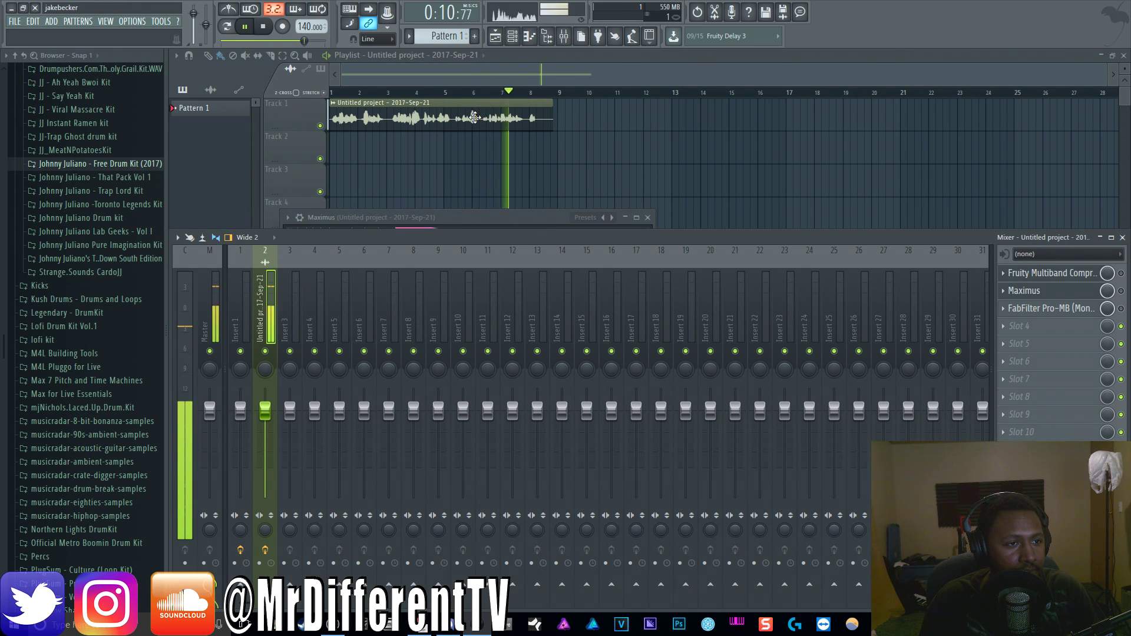
pyautogui.press('space')
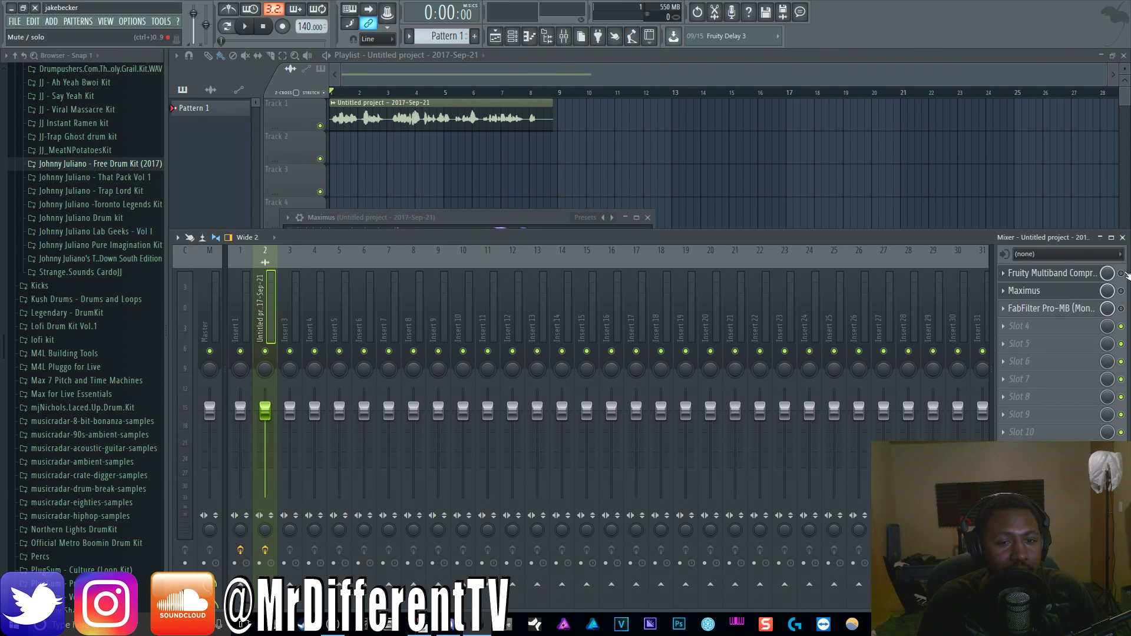
# Re-enable the Fruity Multiband Compressor on insert 2 and move its window up over the playlist.
pyautogui.click(1031, 290)
pyautogui.click(1037, 273)
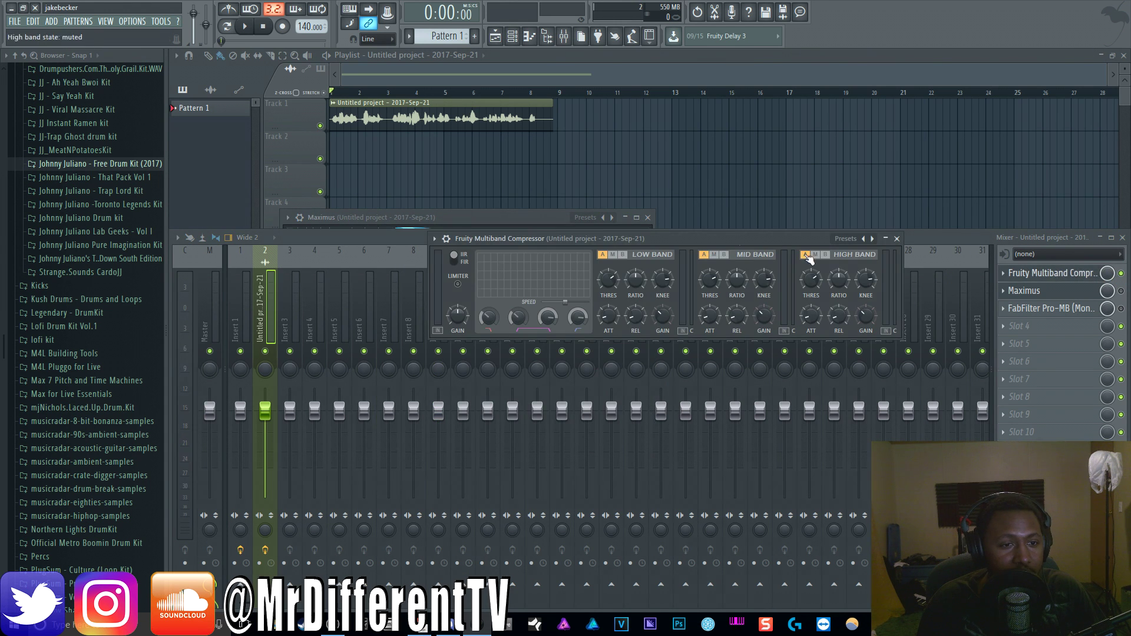
pyautogui.moveTo(734, 238); pyautogui.dragTo(776, 162)
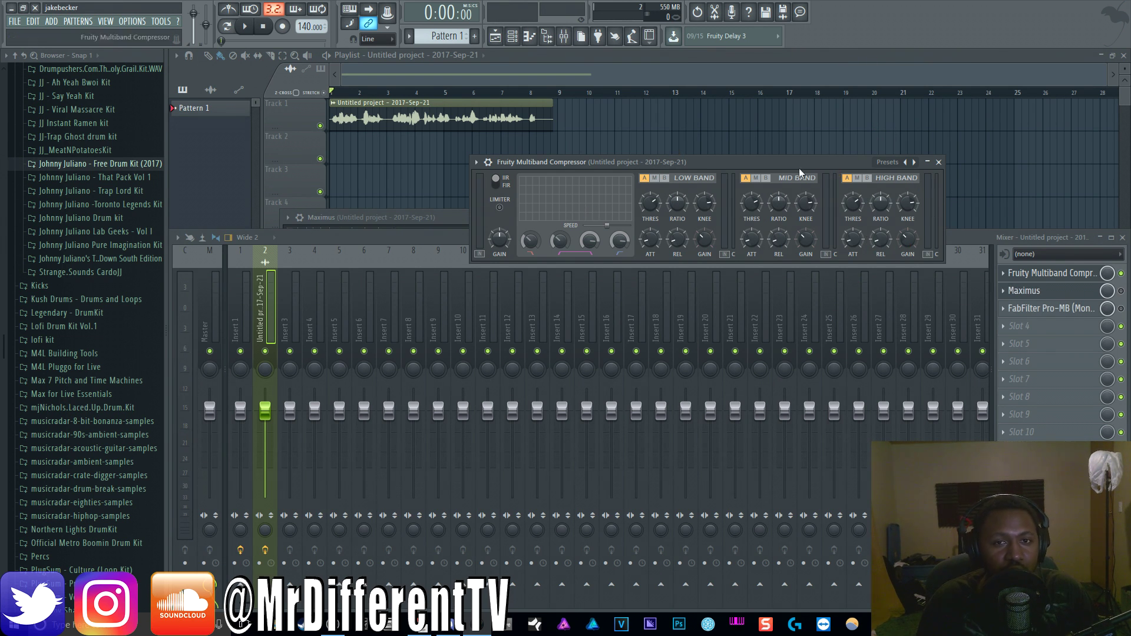
pyautogui.moveTo(798, 165); pyautogui.dragTo(803, 166)
# Mute the compressor's low and mid bands and turn the high band's ratio down.
pyautogui.click(662, 180)
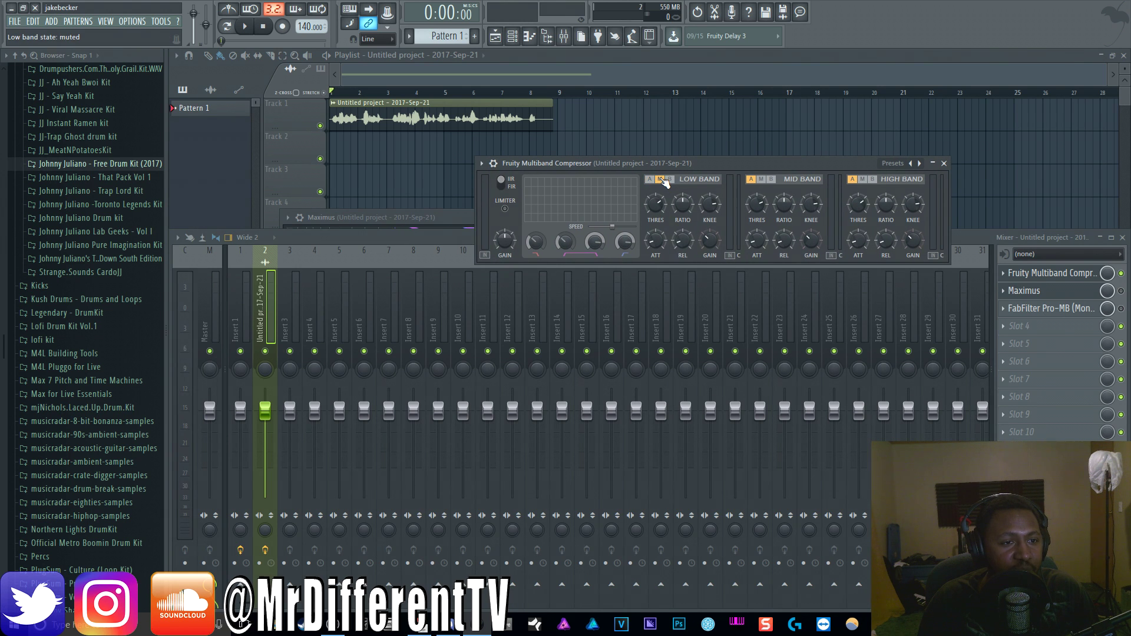
pyautogui.click(761, 180)
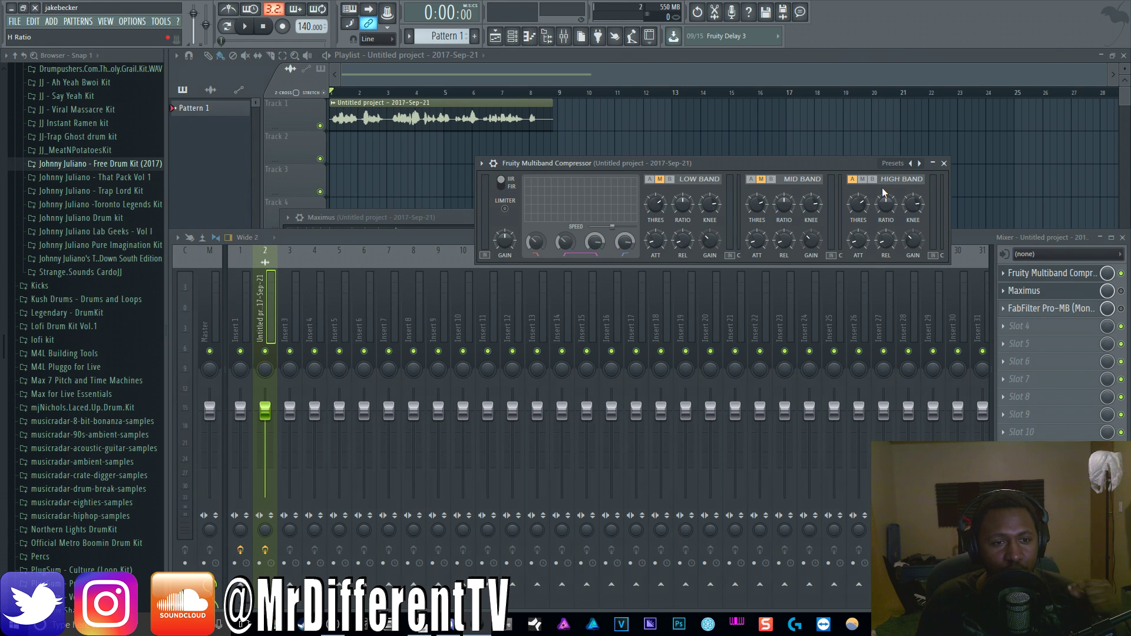
pyautogui.moveTo(887, 207); pyautogui.dragTo(886, 219)
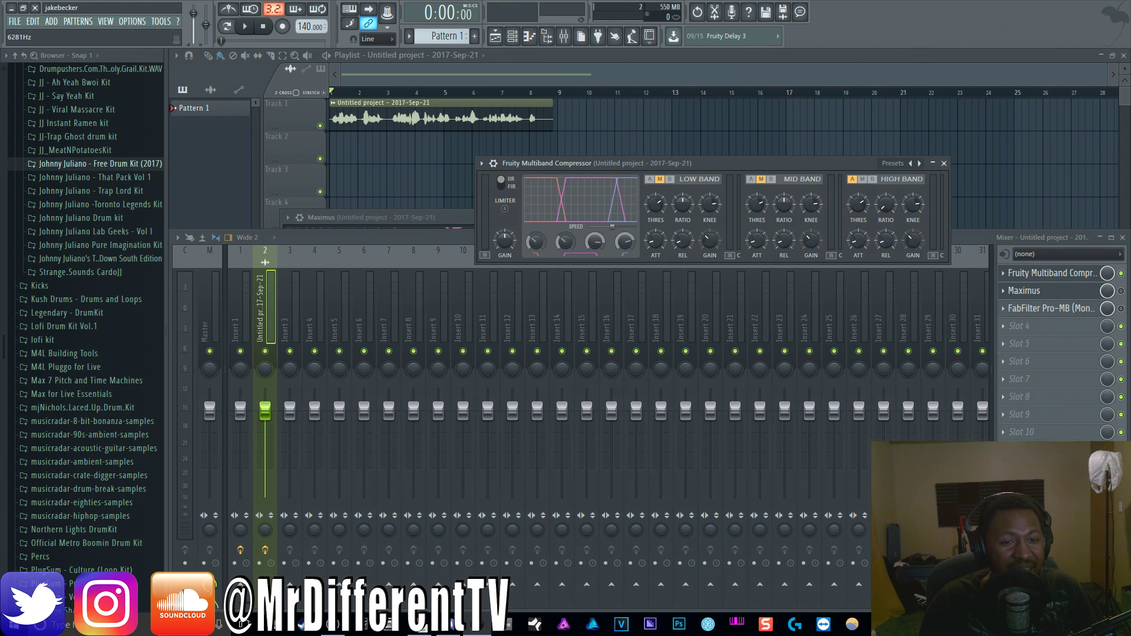
# Audition the high band alone and adjust the crossover frequency between the mid and high bands.
pyautogui.press('space')
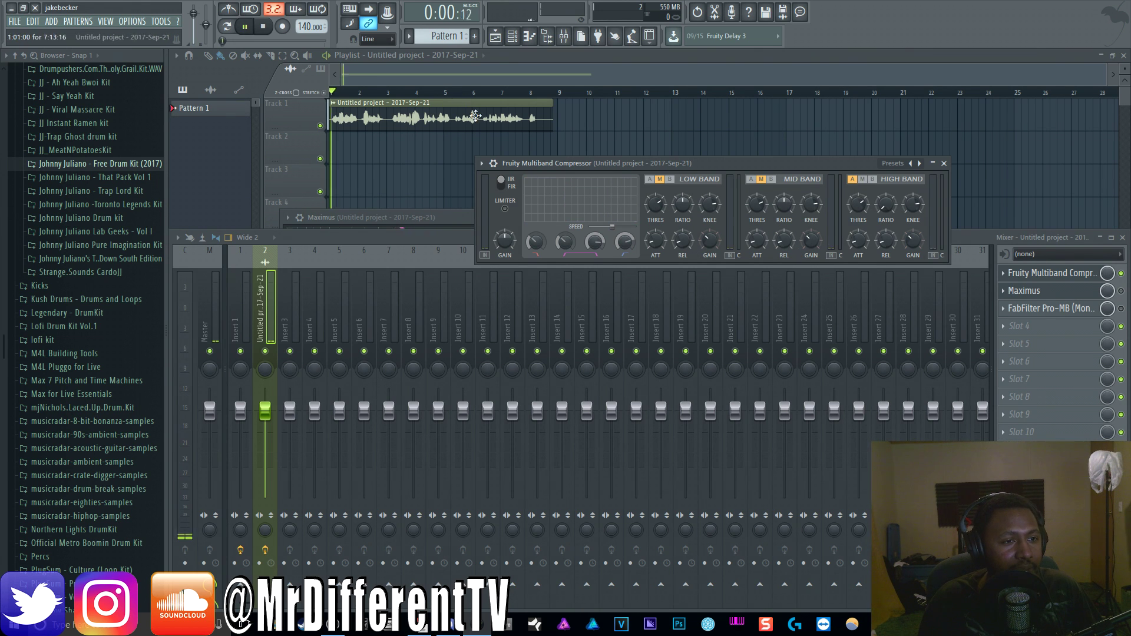
pyautogui.moveTo(602, 240)
pyautogui.mouseDown()
pyautogui.moveTo(602, 229)
pyautogui.moveTo(624, 243)
pyautogui.mouseUp()
pyautogui.press('space')
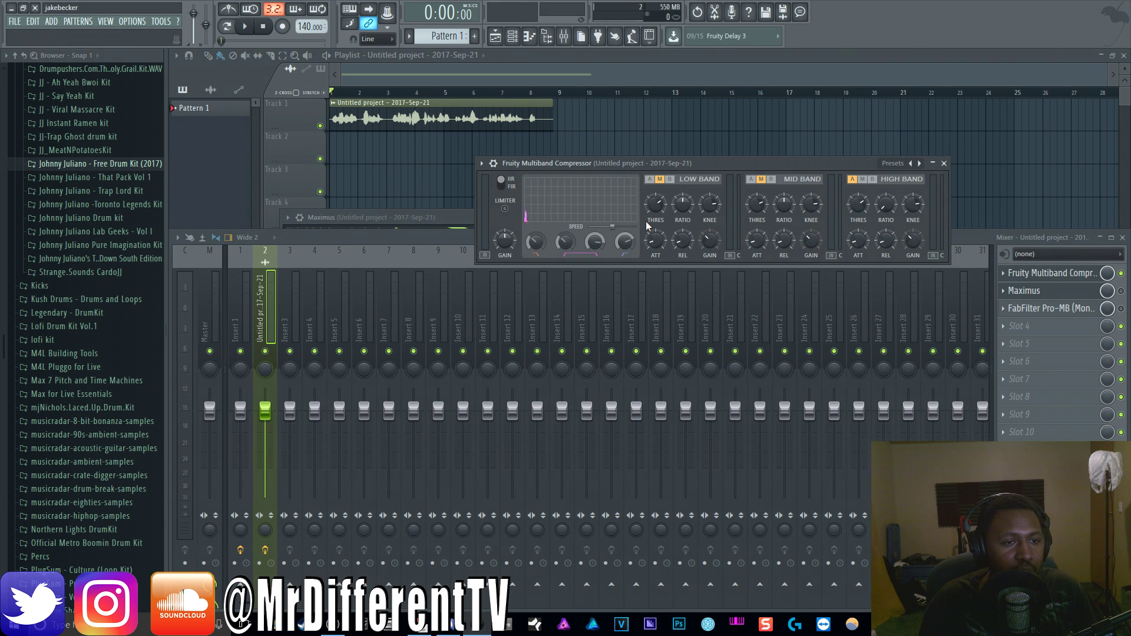
pyautogui.click(601, 245)
pyautogui.moveTo(601, 245); pyautogui.dragTo(601, 243)
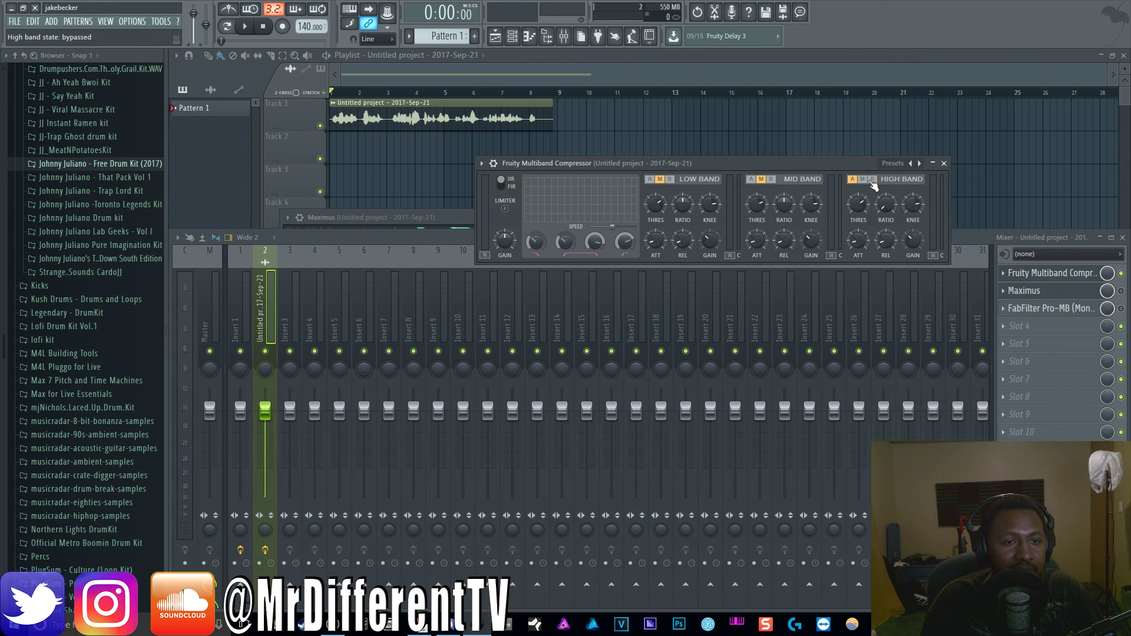
# Mute the high band and activate the mid band while playing the audio clip.
pyautogui.click(863, 179)
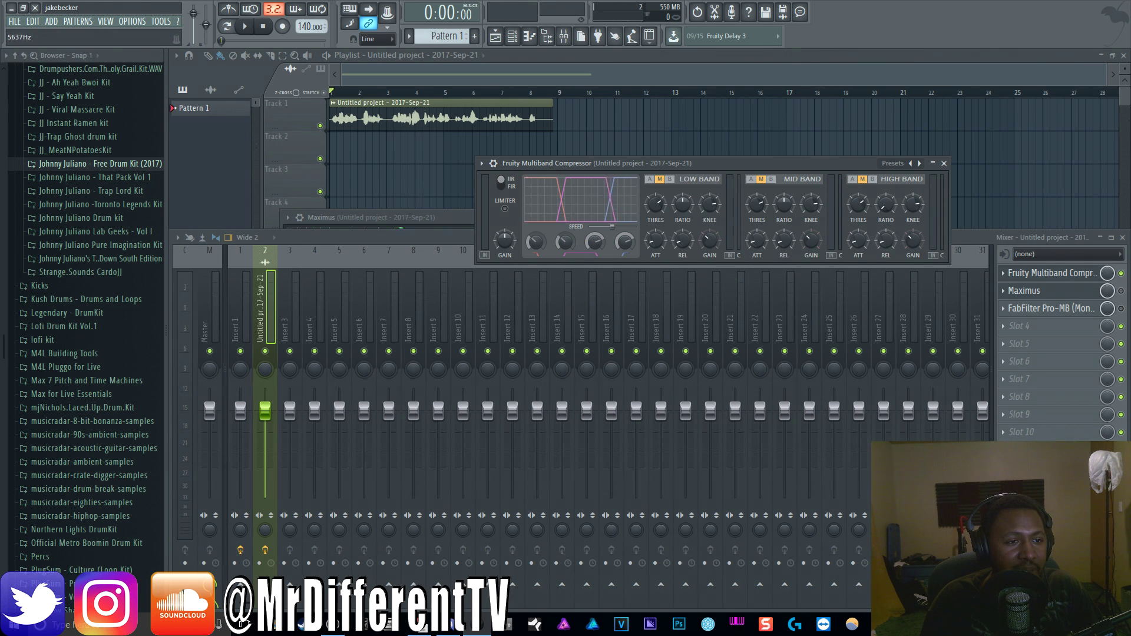
pyautogui.moveTo(564, 241); pyautogui.dragTo(595, 238)
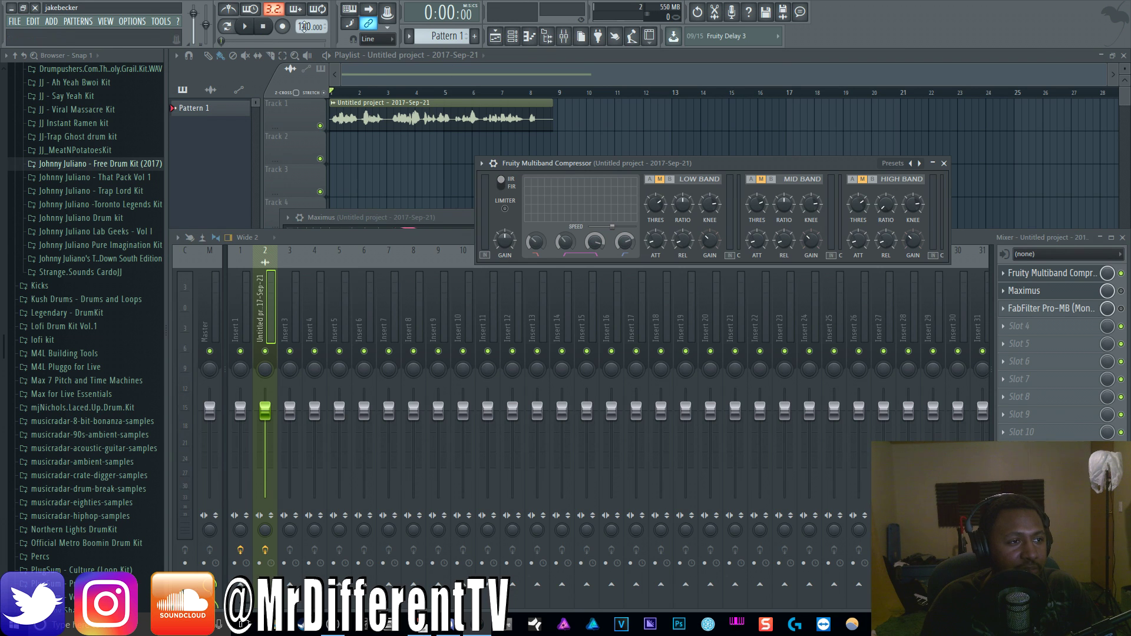
pyautogui.press('space')
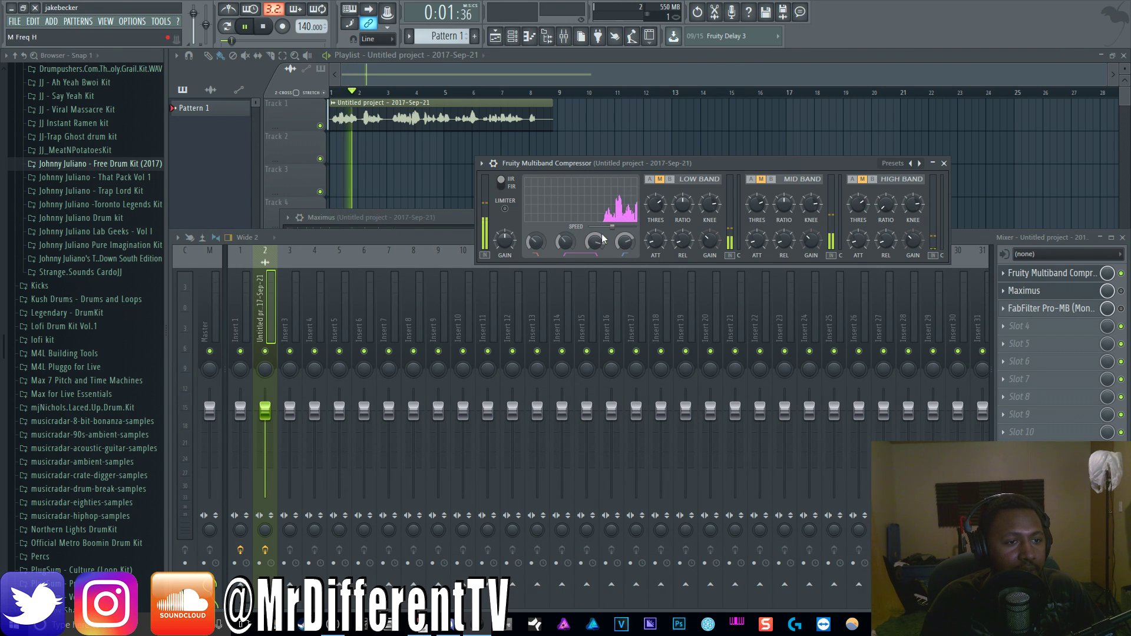
pyautogui.click(752, 180)
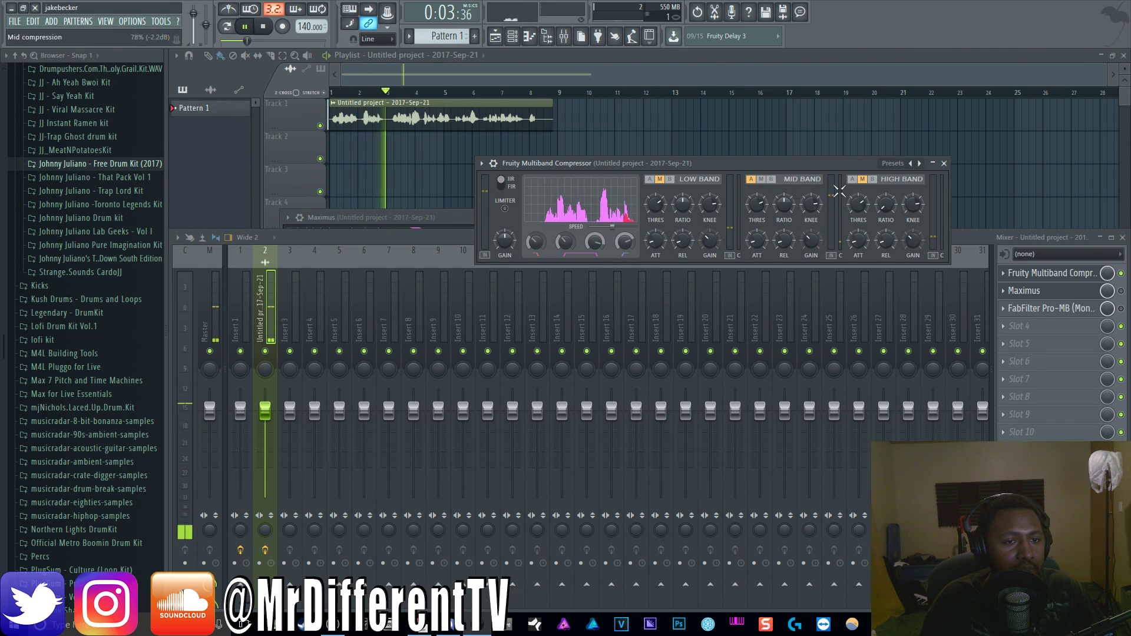
# During playback, move the mid band's lower crossover to about 3402 Hz and its upper crossover to about 13825 Hz.
pyautogui.moveTo(572, 244); pyautogui.dragTo(573, 220)
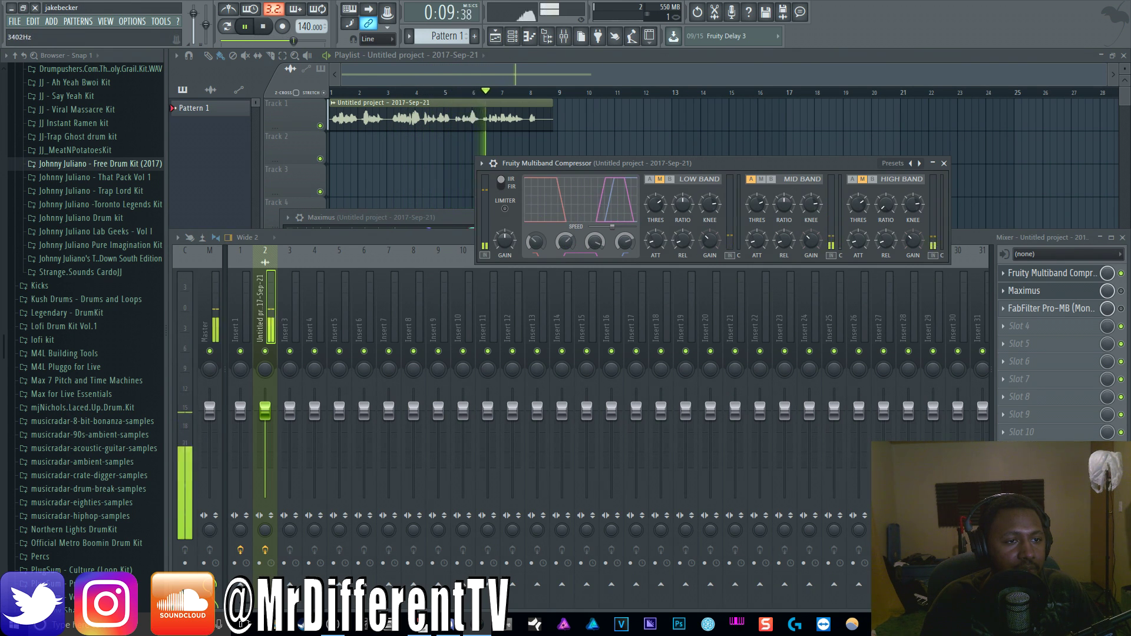
pyautogui.moveTo(584, 243); pyautogui.dragTo(591, 245)
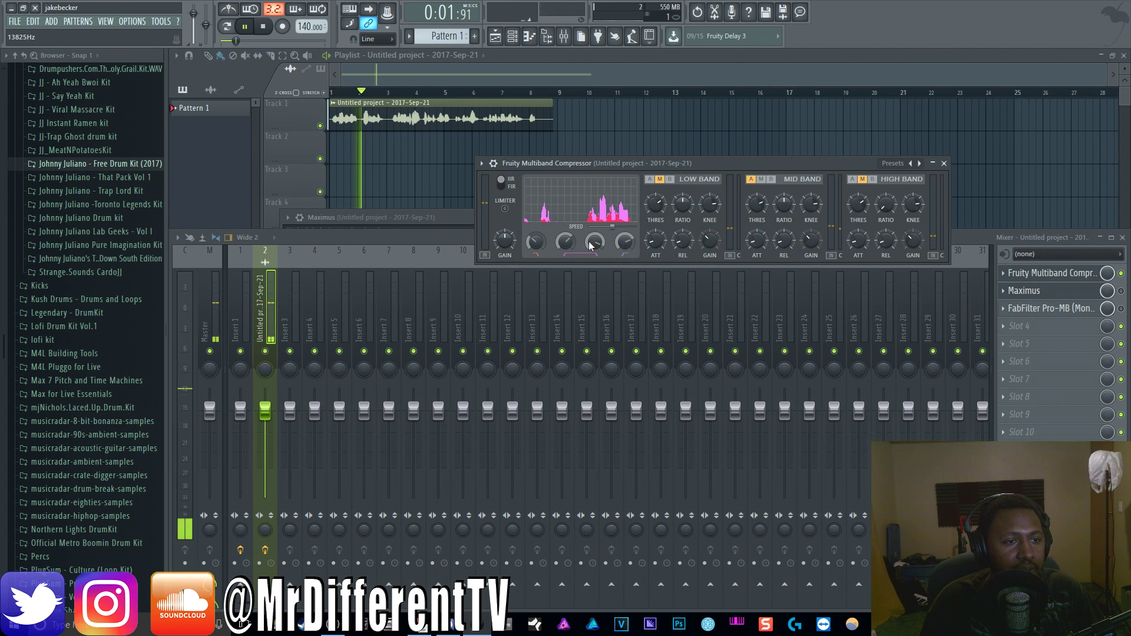
pyautogui.press('space')
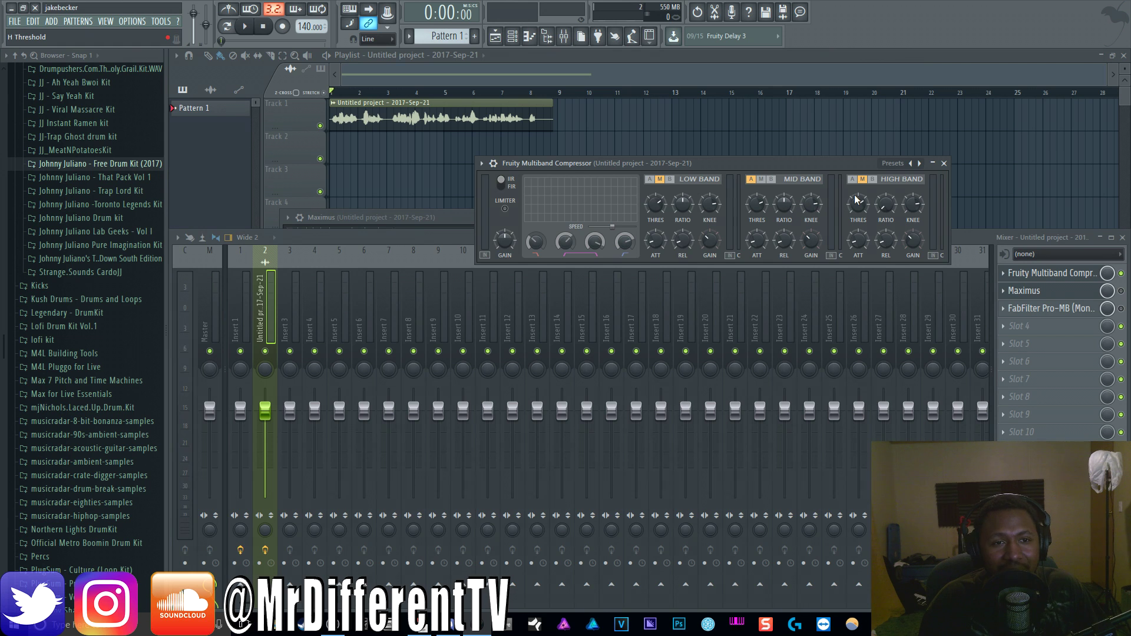
# Bypass the low and mid bands, keep only the high band active, and play the audio clip.
pyautogui.click(761, 179)
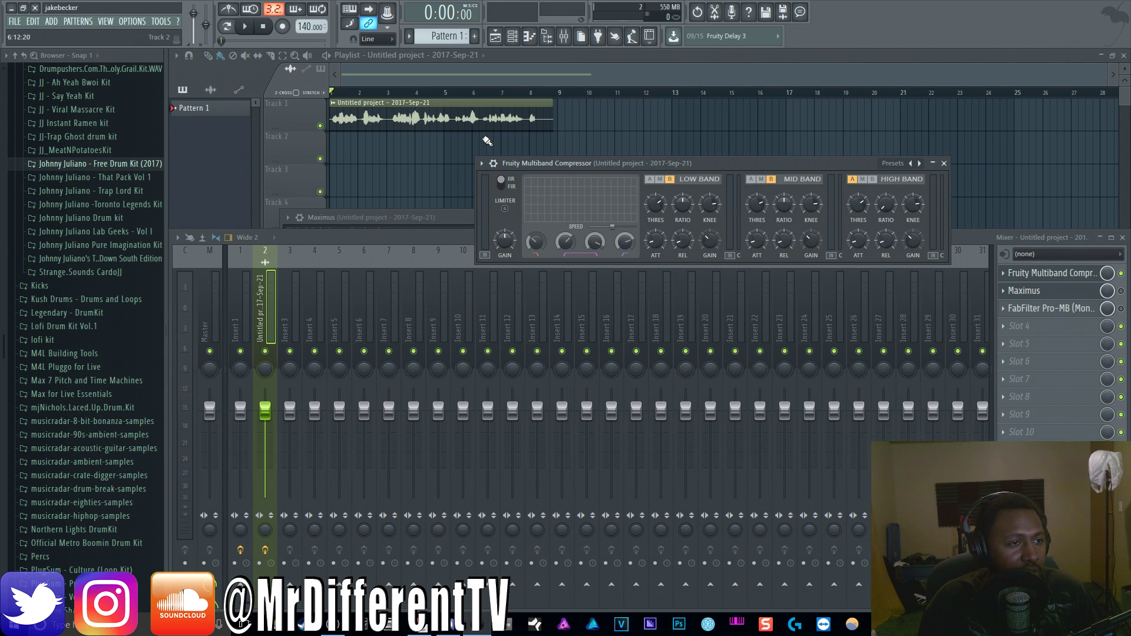
pyautogui.click(247, 28)
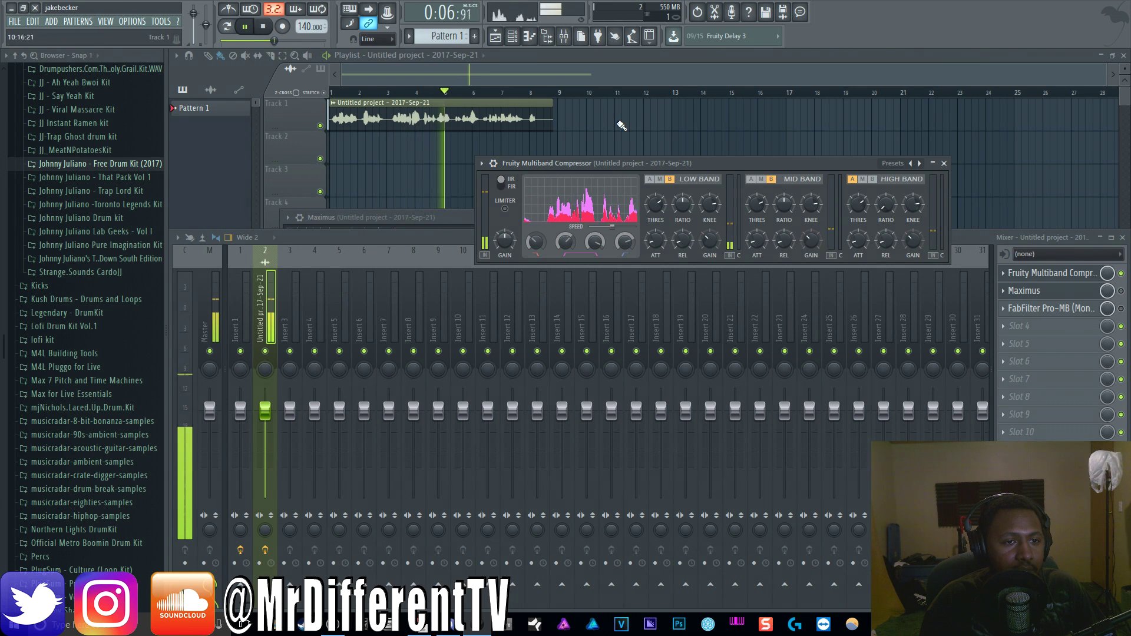
pyautogui.click(268, 31)
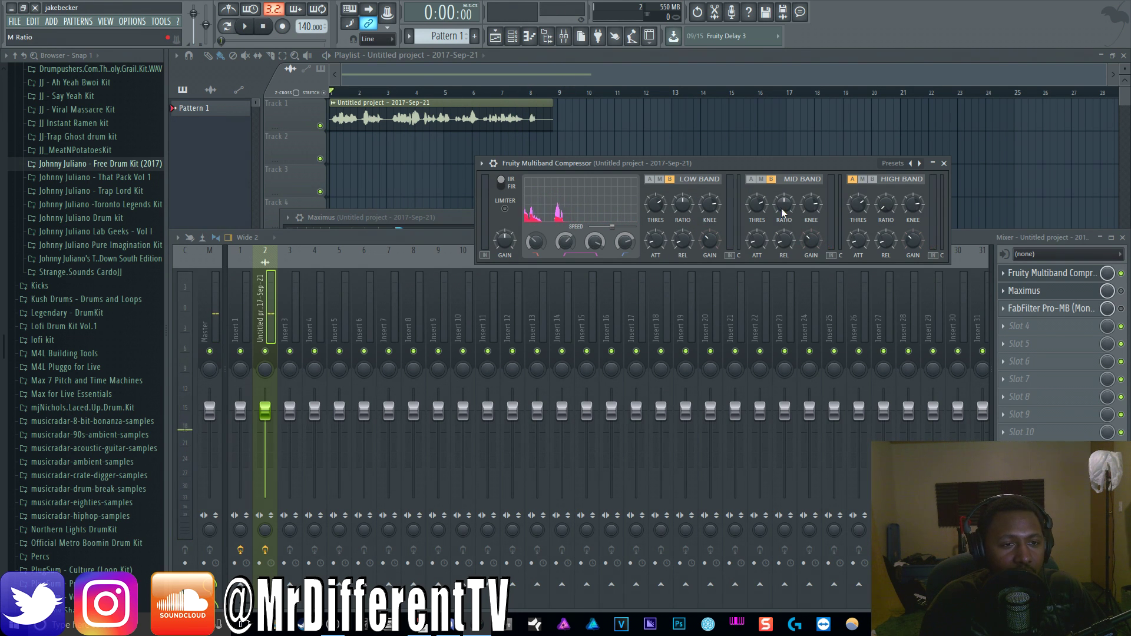
# Reset the mid band's lower crossover to 300 Hz and its upper crossover to the default, and replay the clip.
pyautogui.rightClick(571, 237)
pyautogui.click(576, 246)
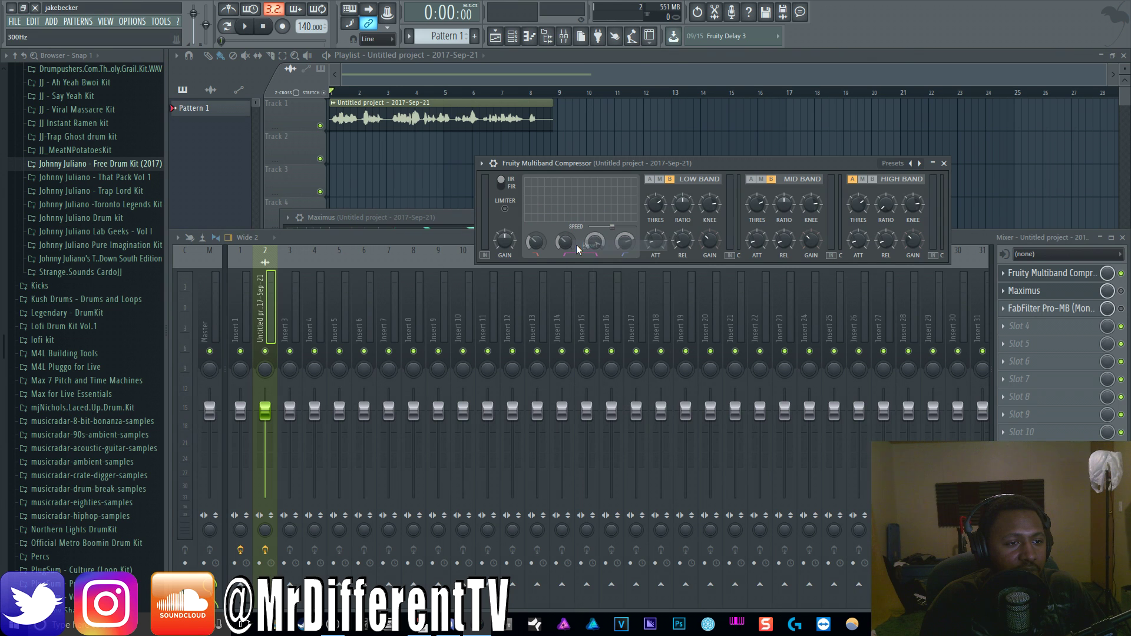
pyautogui.rightClick(596, 247)
pyautogui.click(616, 257)
pyautogui.press('space')
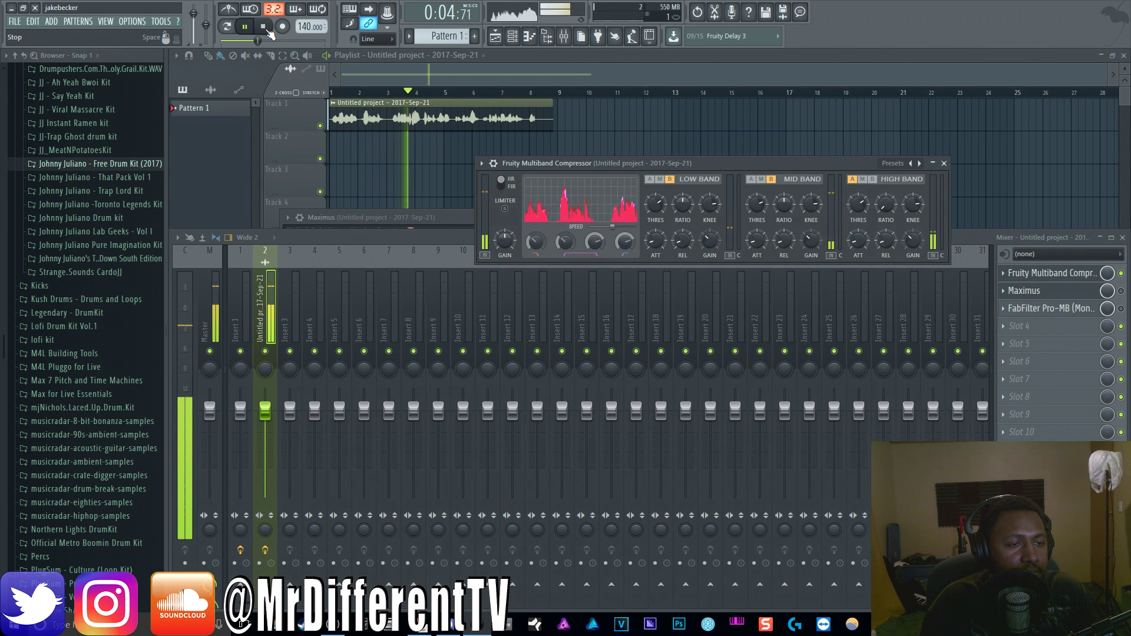
pyautogui.click(267, 29)
# Raise the high band's ratio, set its threshold to -40.0 dB, and listen to the clip.
pyautogui.moveTo(884, 218); pyautogui.dragTo(884, 213)
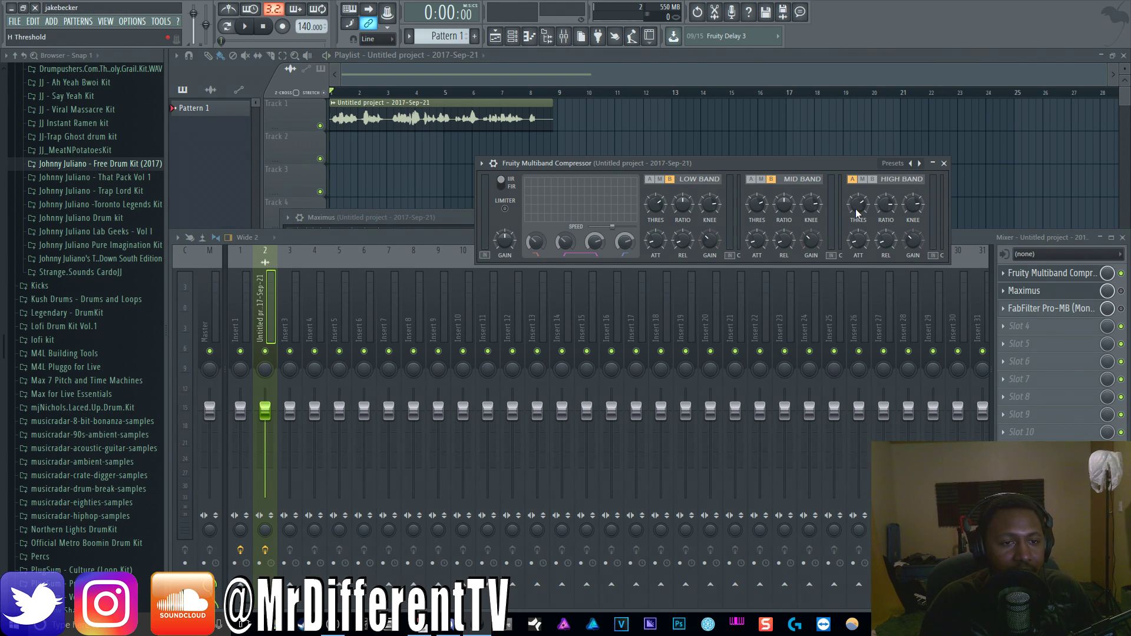
pyautogui.press('space')
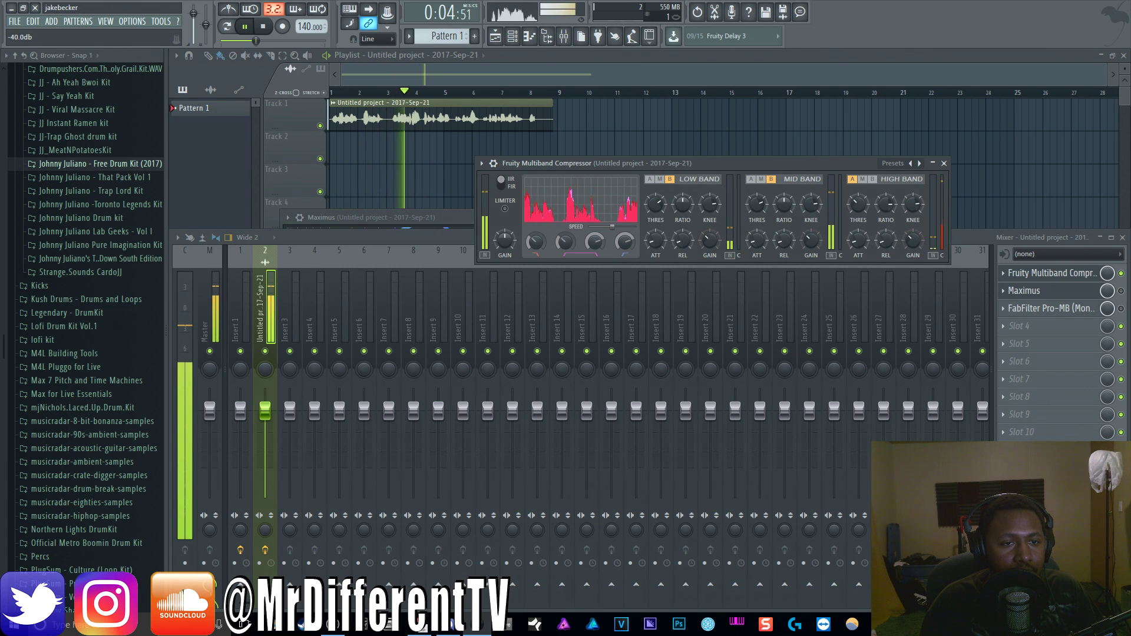
pyautogui.press('space')
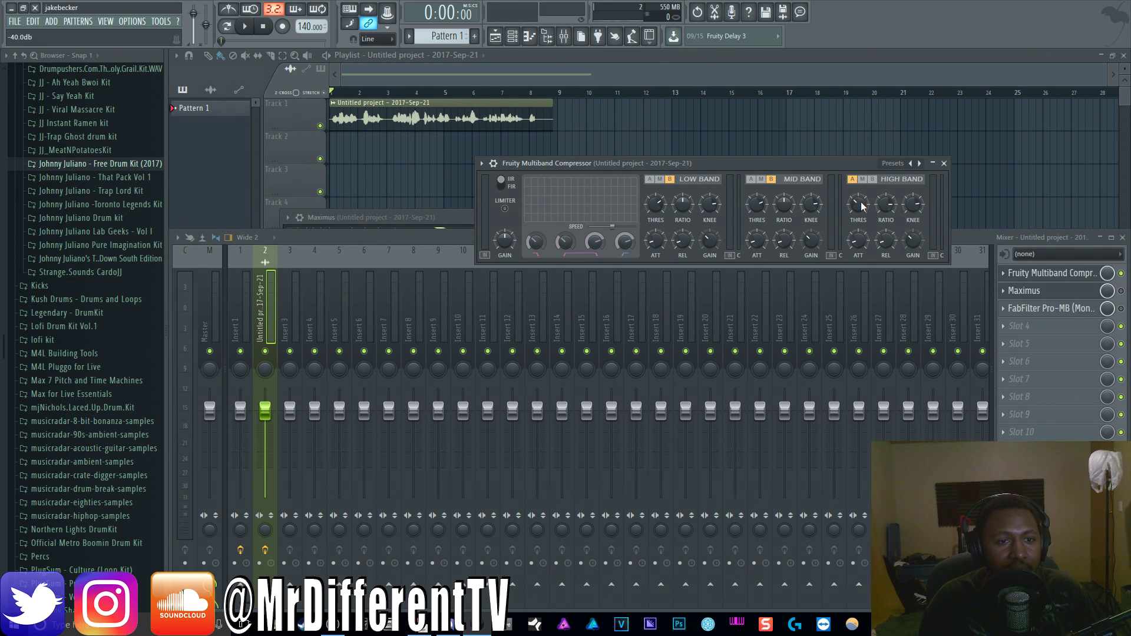
# Compare the clip's sound with the high band bypassed and active during playback.
pyautogui.press('space')
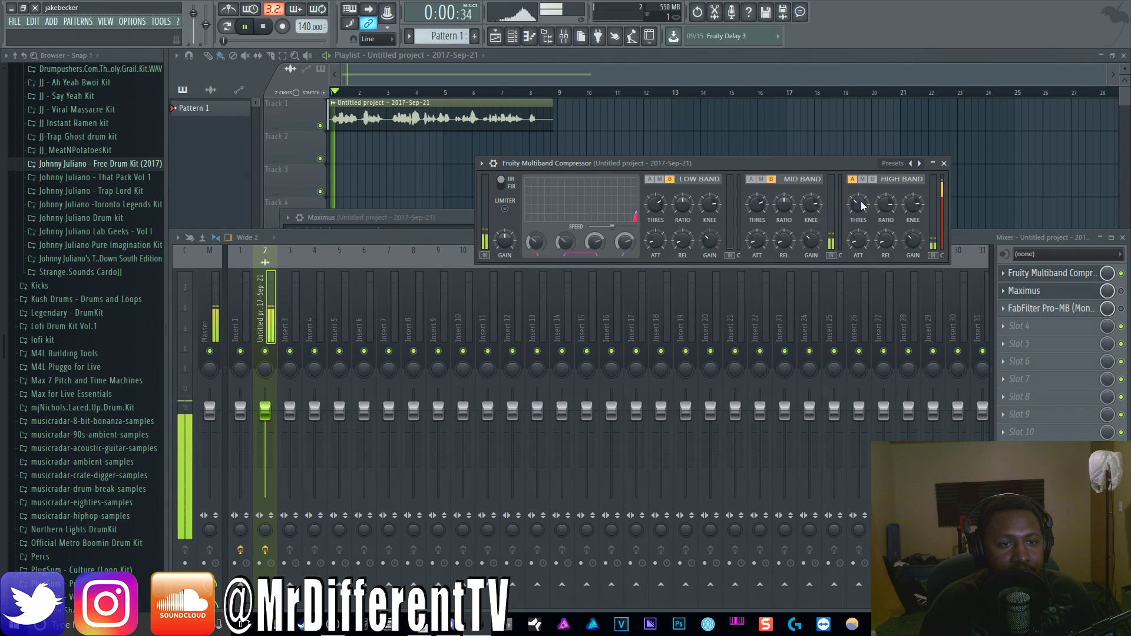
pyautogui.click(854, 180)
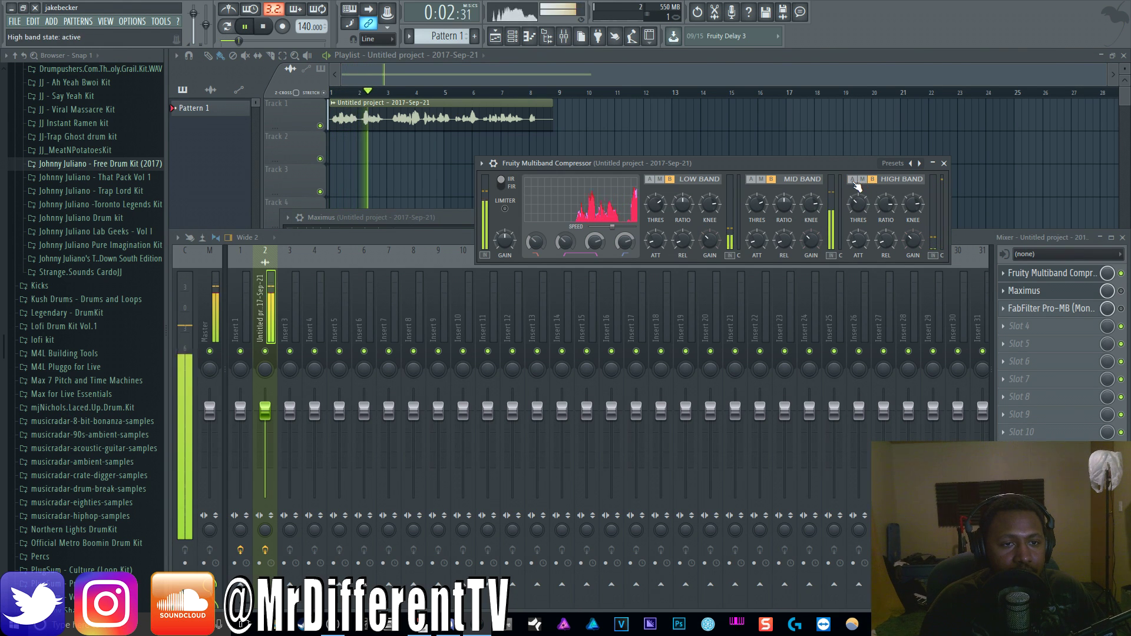
pyautogui.click(853, 179)
pyautogui.press('space')
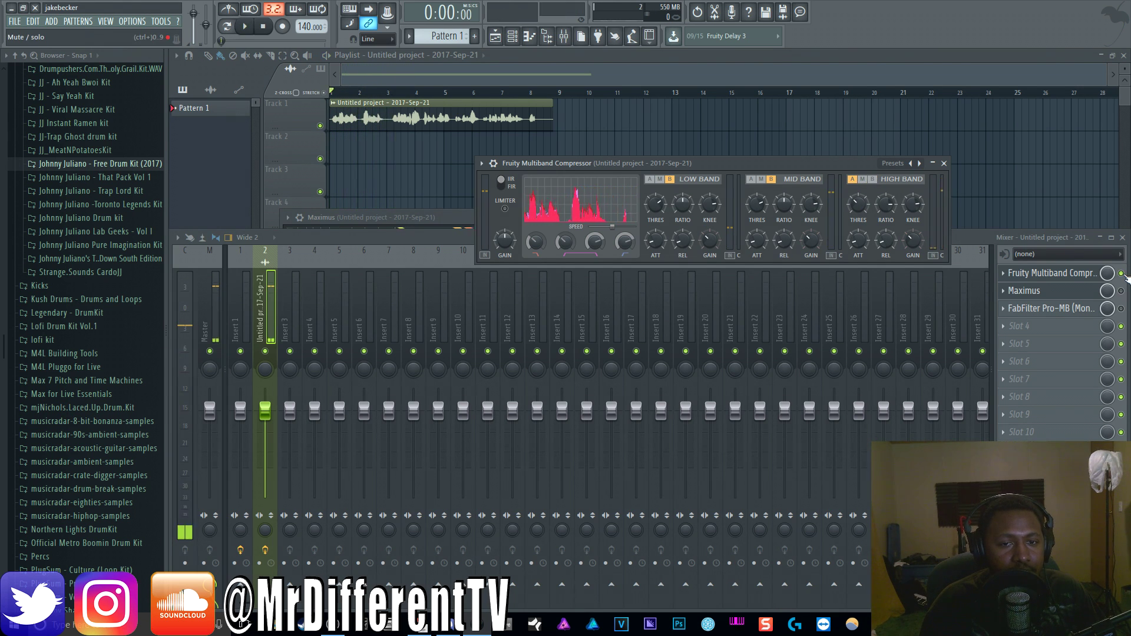
# Disable the Fruity Multiband Compressor on insert 2 and play the clip for comparison.
pyautogui.click(1123, 275)
pyautogui.press('space')
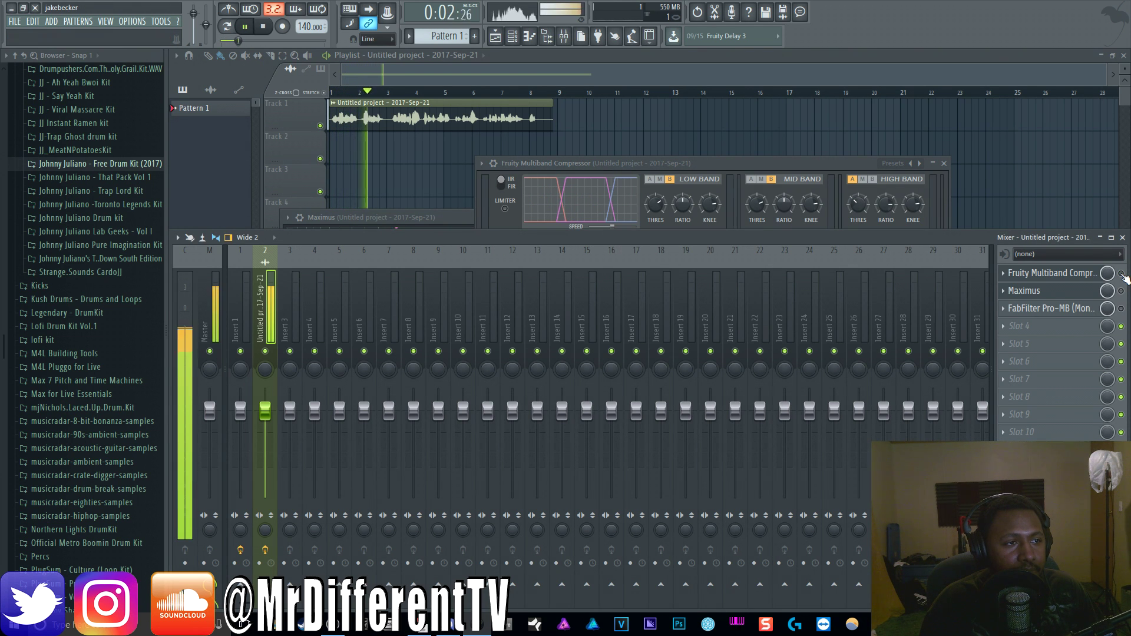
# Play the clip several times, comparing its sound with the Fruity Multiband Compressor on insert 2 enabled and disabled.
pyautogui.press('space')
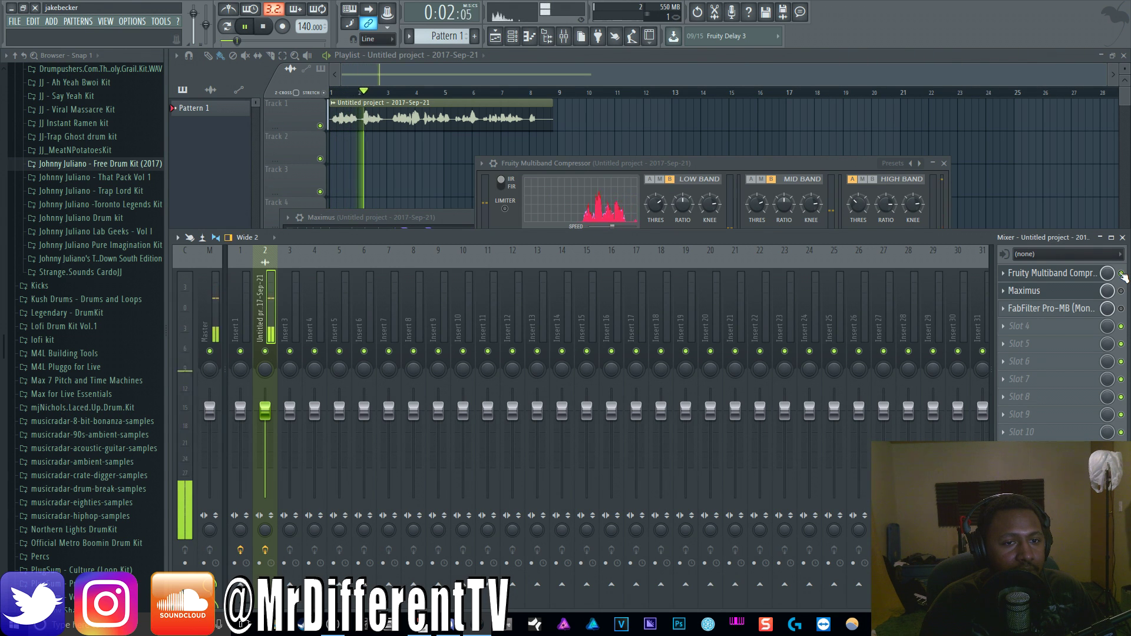
pyautogui.press('space')
pyautogui.click(859, 166)
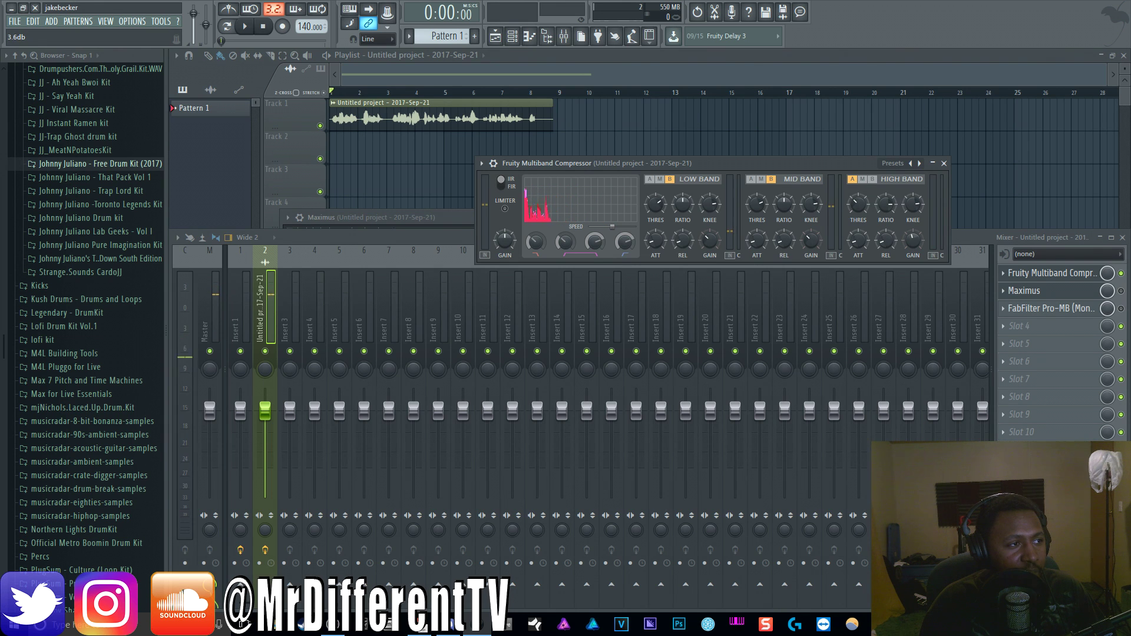
pyautogui.press('space')
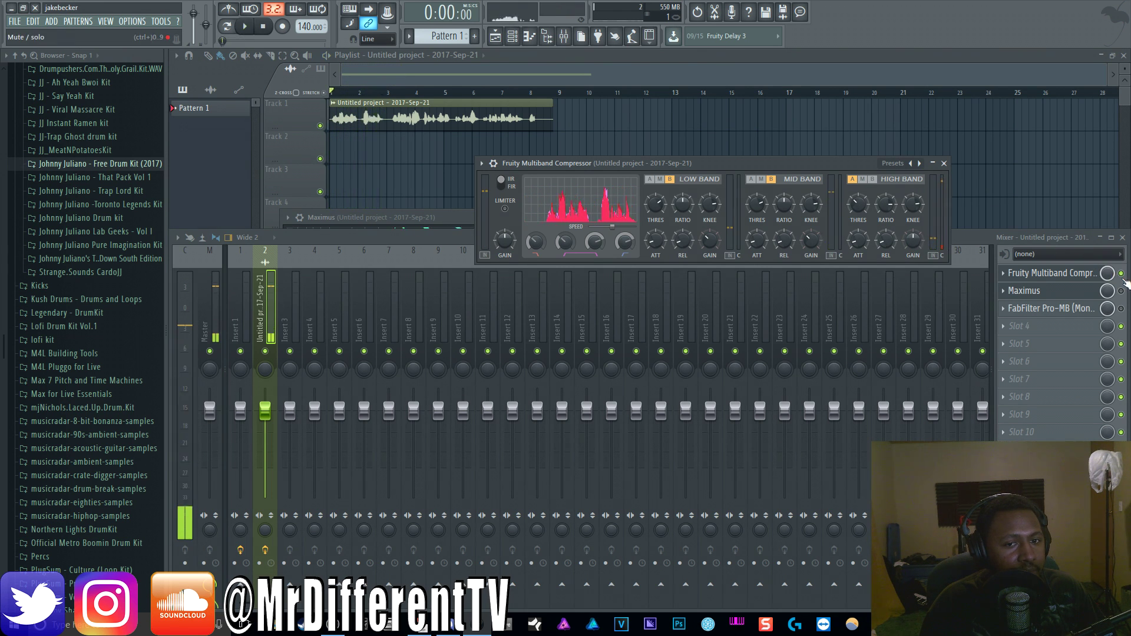
pyautogui.click(1121, 273)
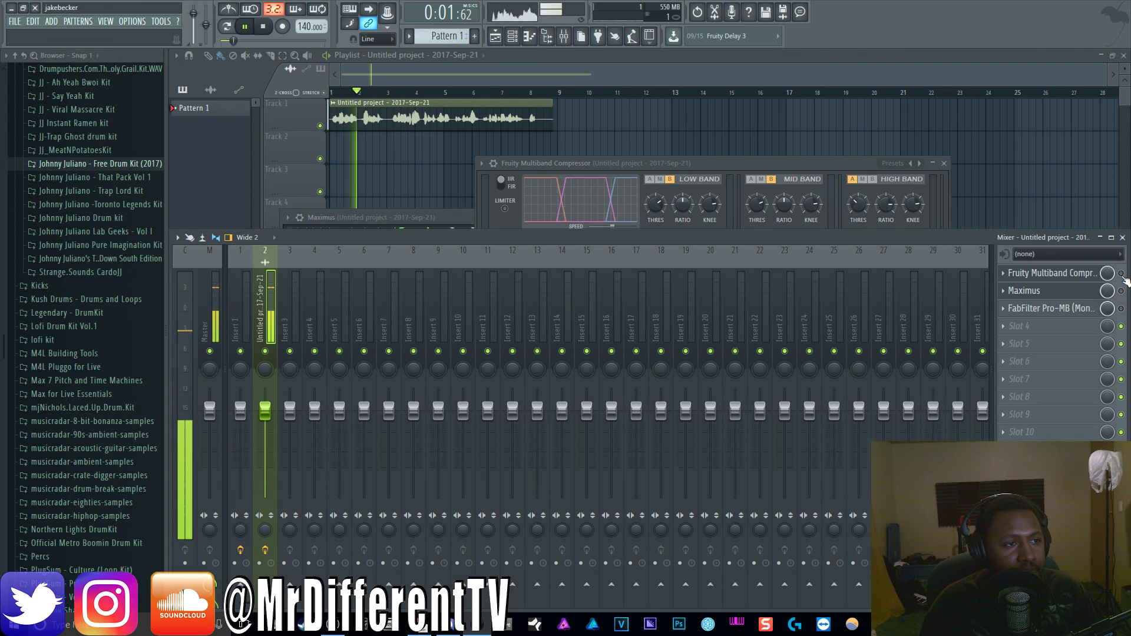
pyautogui.click(1121, 273)
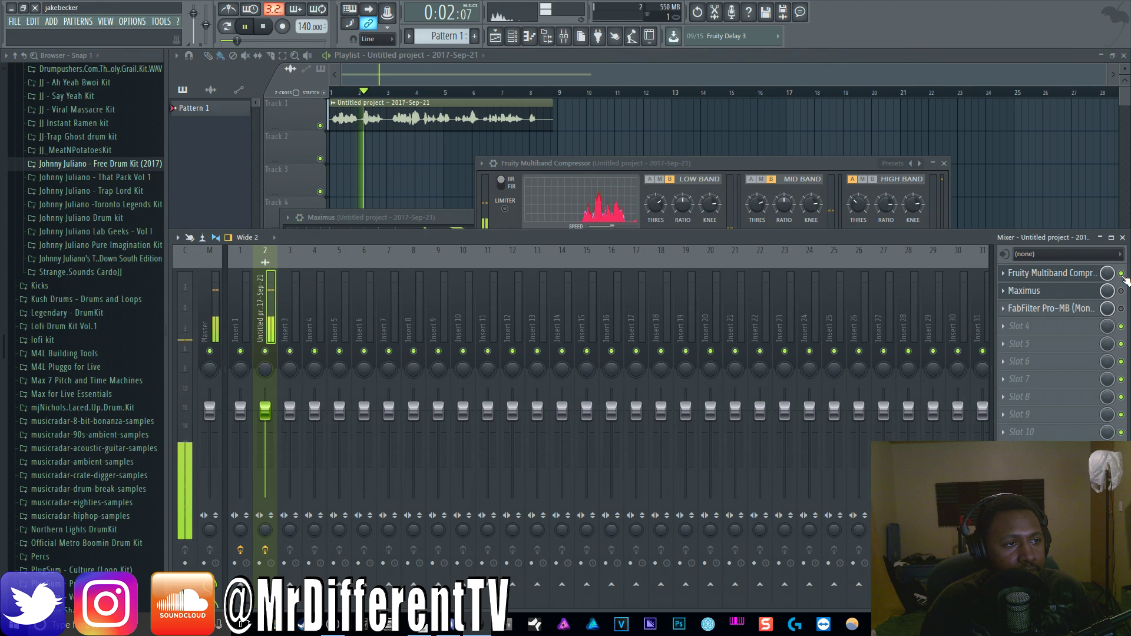
pyautogui.press('space')
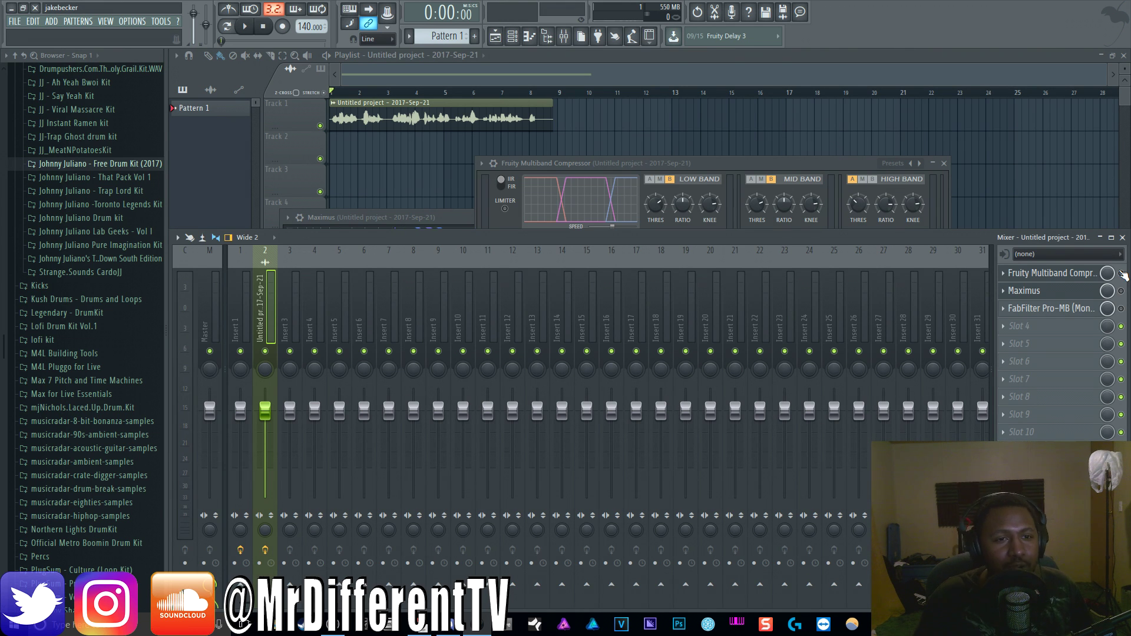
# Open Maximus in insert 2's second effect slot, enable it, and load the De-esser narrow-band preset.
pyautogui.moveTo(744, 169); pyautogui.dragTo(746, 140)
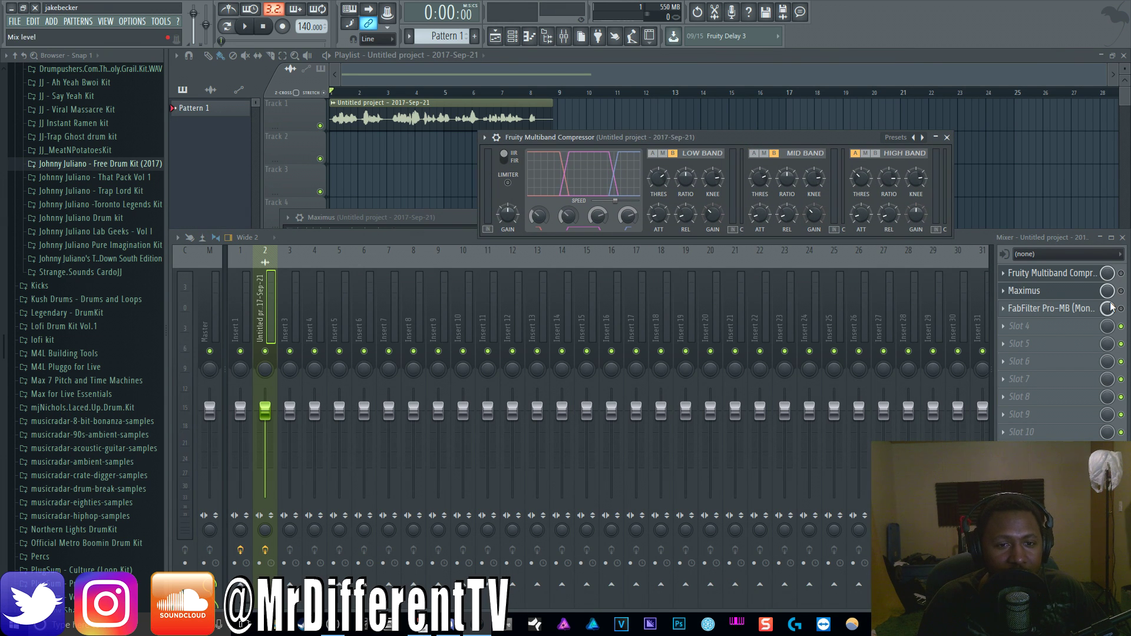
pyautogui.click(1058, 290)
pyautogui.moveTo(546, 216); pyautogui.dragTo(804, 164)
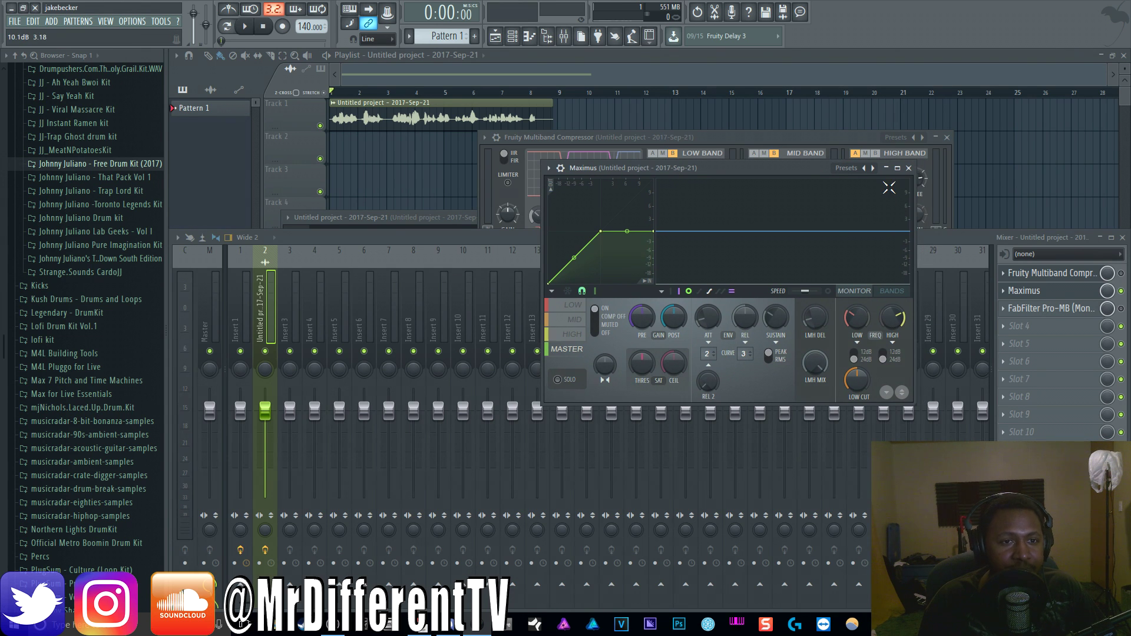
pyautogui.rightClick(867, 170)
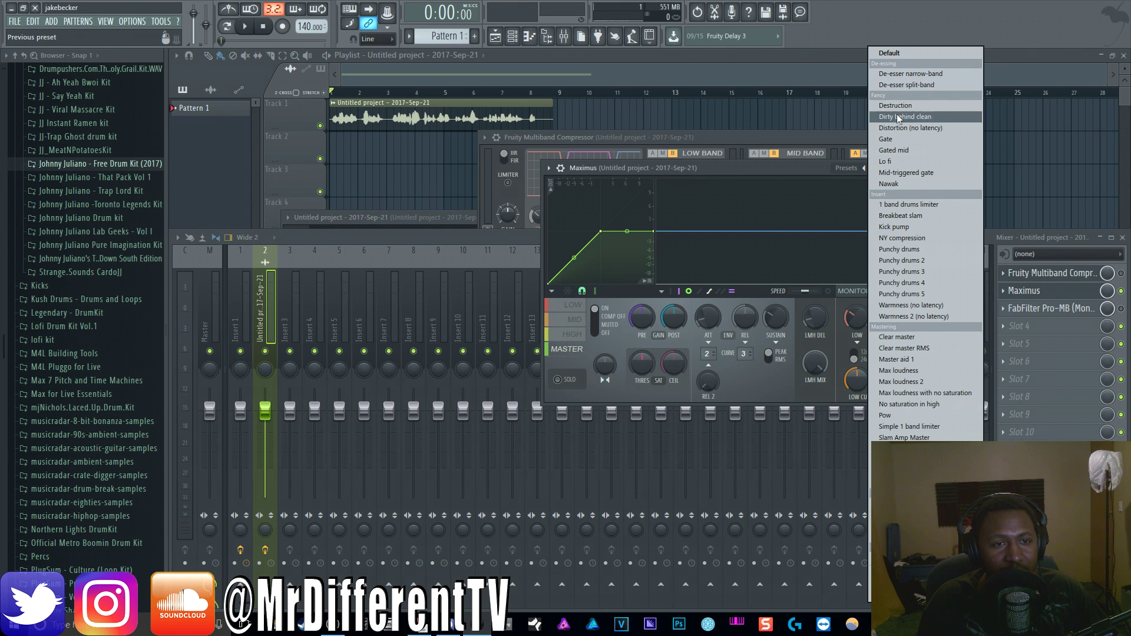
pyautogui.click(907, 75)
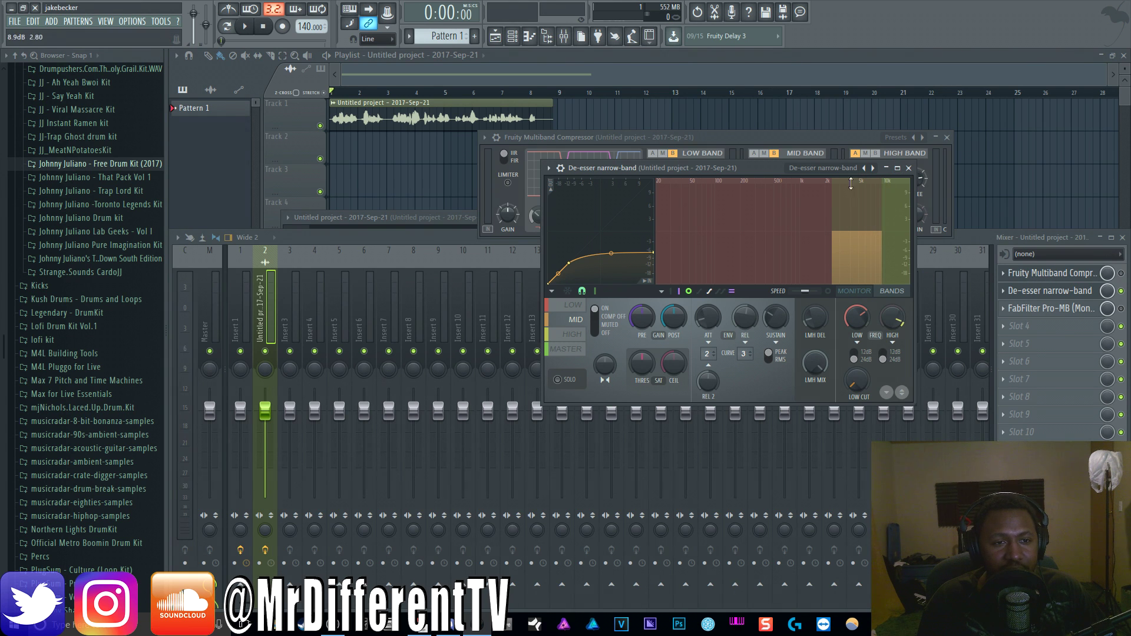
# Load the De-esser split-band preset in Maximus and play the clip through it.
pyautogui.click(1043, 274)
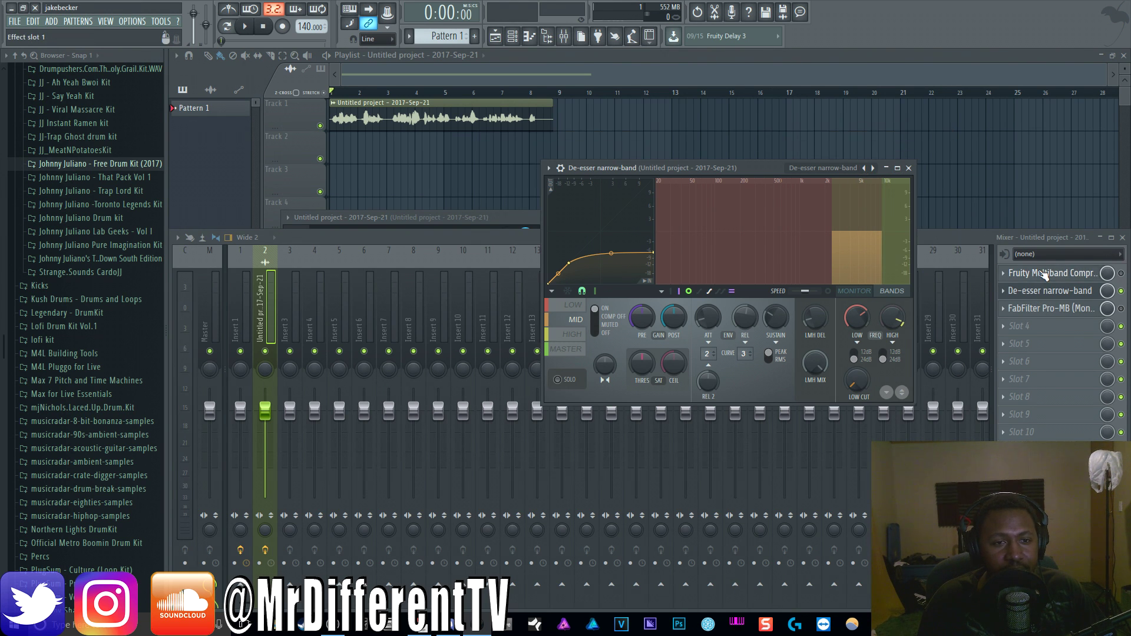
pyautogui.rightClick(876, 172)
pyautogui.click(911, 86)
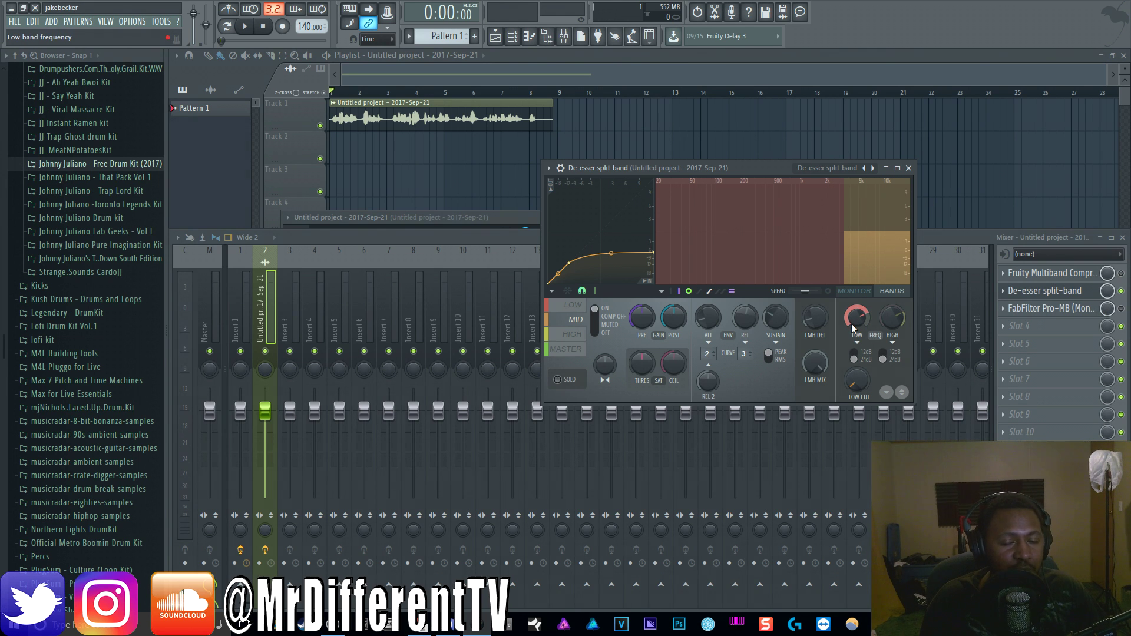
pyautogui.press('space')
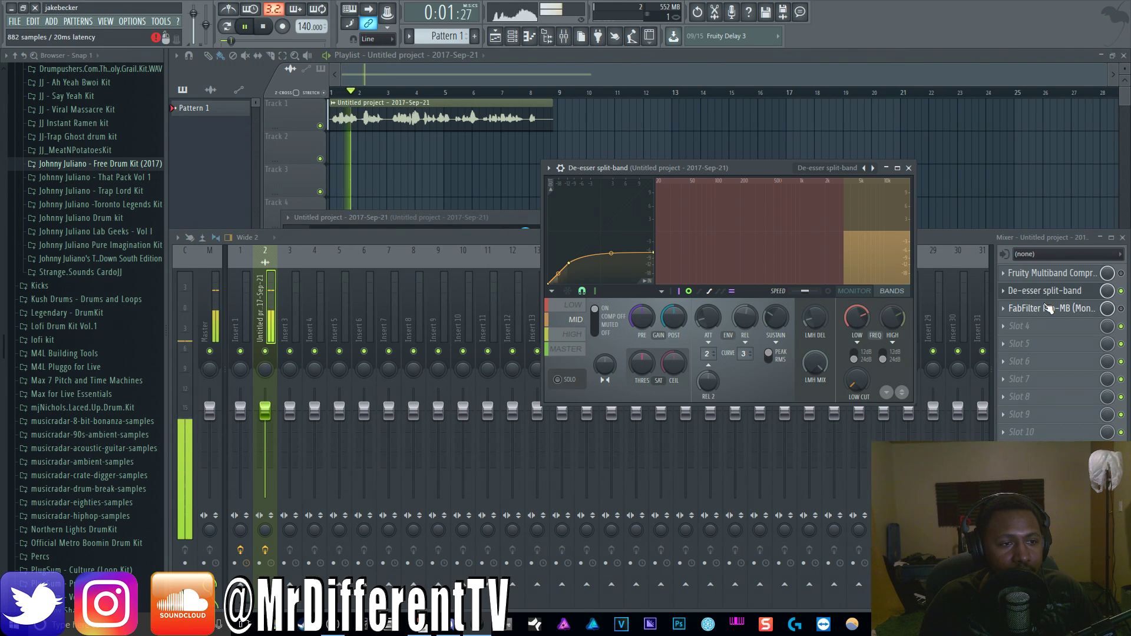
pyautogui.press('space')
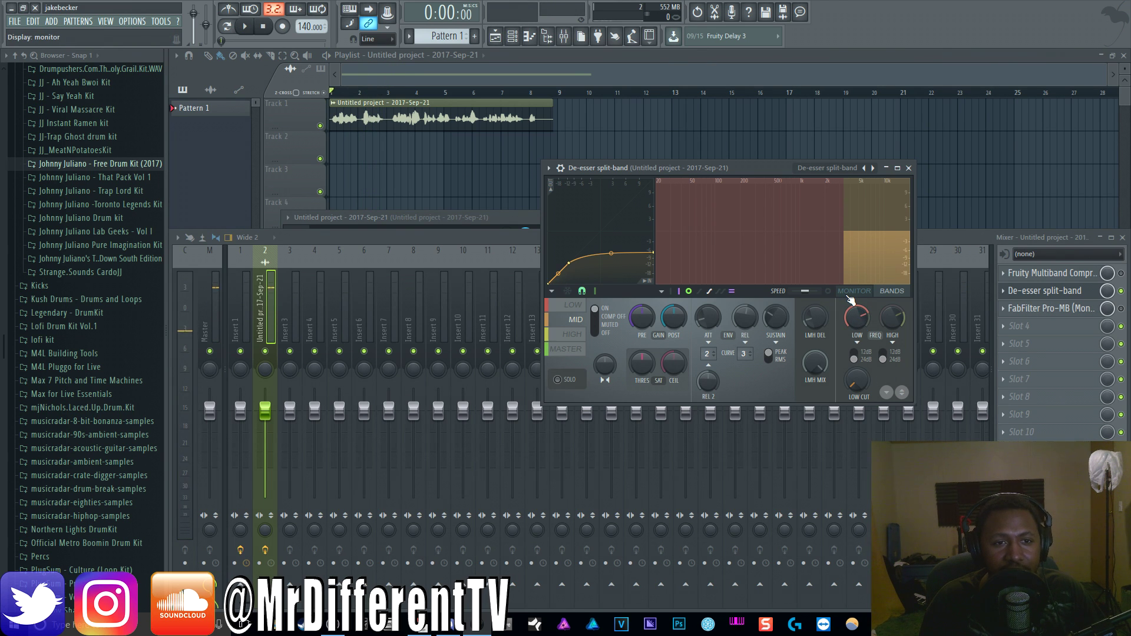
# Turn on the live spectrum in the Maximus bands display and play the clip to watch its frequencies.
pyautogui.click(851, 295)
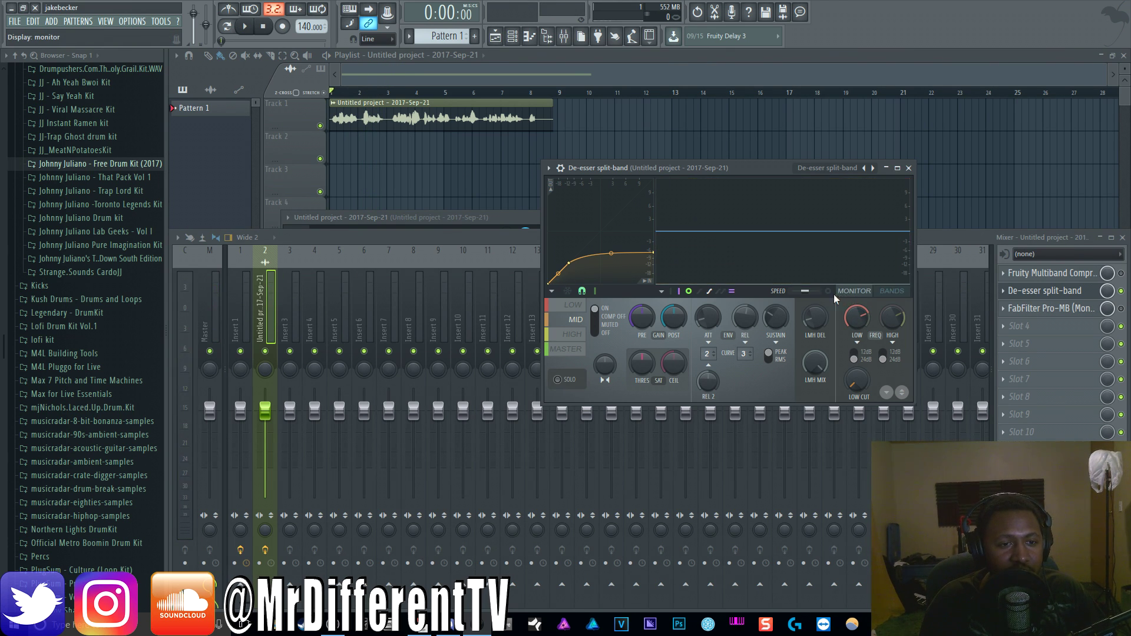
pyautogui.click(829, 292)
pyautogui.click(846, 295)
pyautogui.press('space')
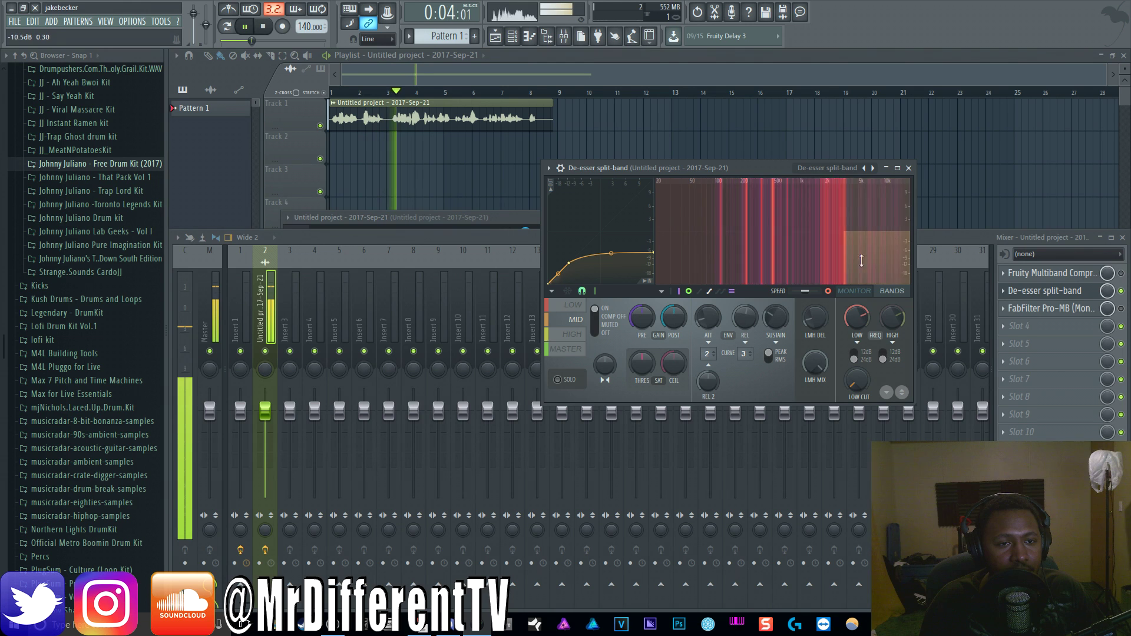
pyautogui.press('space')
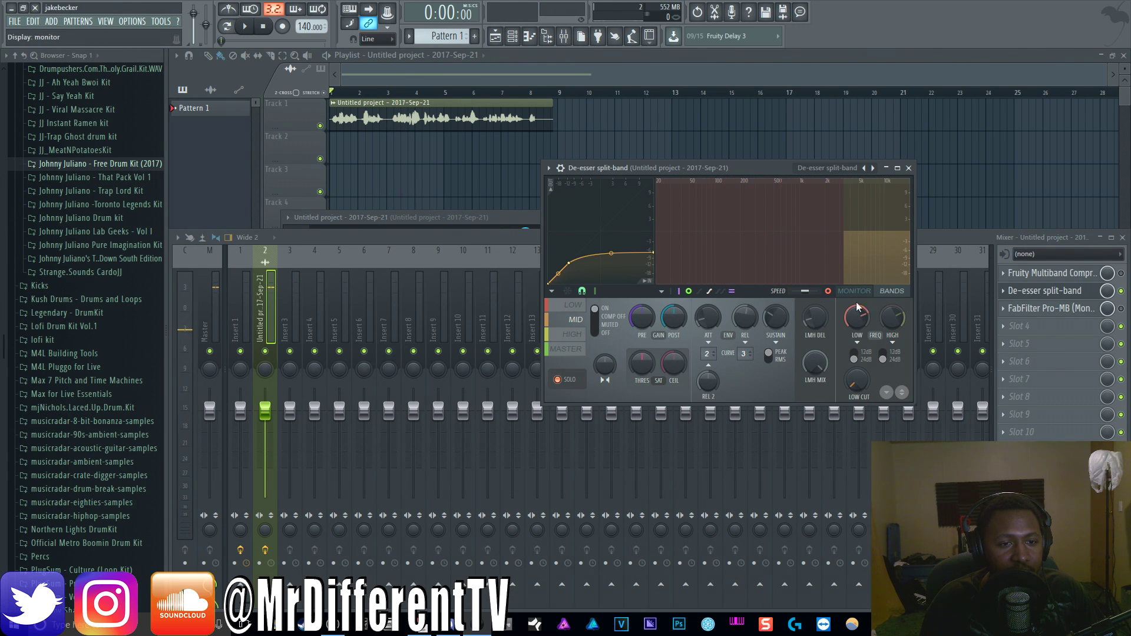
# Raise the low crossover frequency in Maximus while listening to the mid band soloed.
pyautogui.press('space')
pyautogui.moveTo(858, 321)
pyautogui.mouseDown()
pyautogui.moveTo(857, 300)
pyautogui.moveTo(857, 313)
pyautogui.mouseUp()
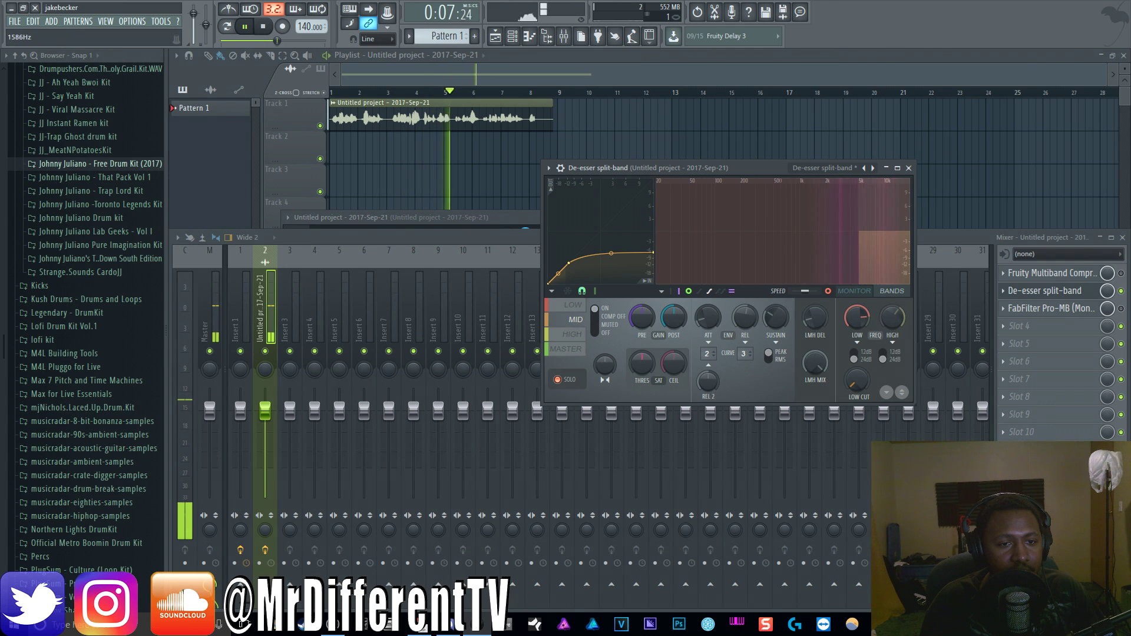
pyautogui.press('space')
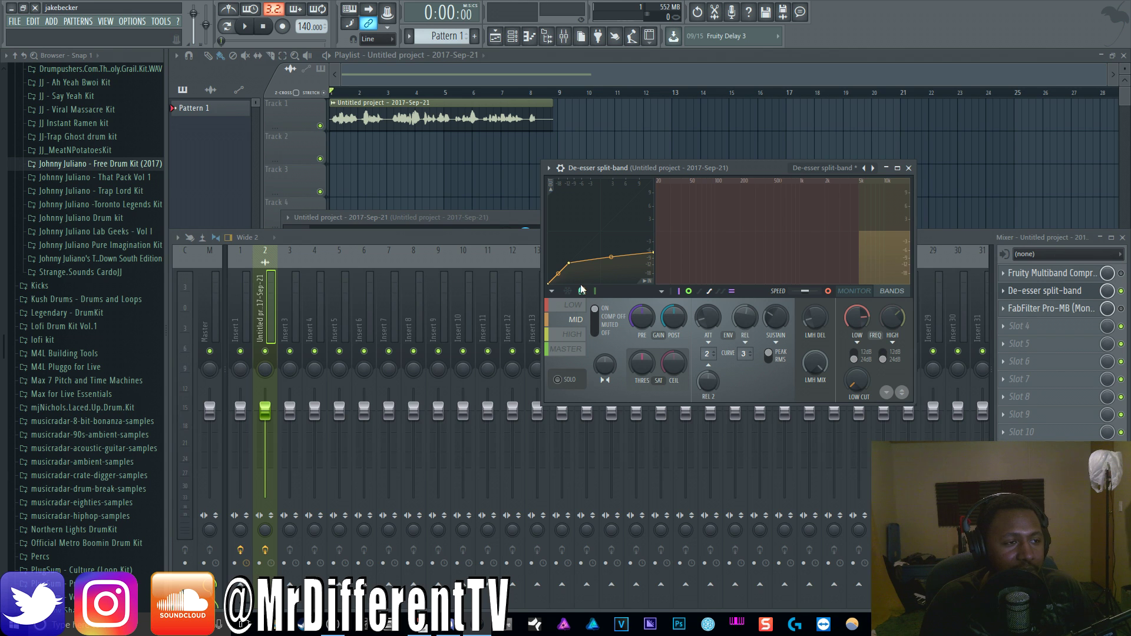
# Reshape the mid band's compression curve during playback, moving its middle point toward the center and its end point to about -6.6 dB output.
pyautogui.press('space')
pyautogui.moveTo(656, 254); pyautogui.dragTo(653, 265)
pyautogui.moveTo(570, 270); pyautogui.dragTo(558, 278)
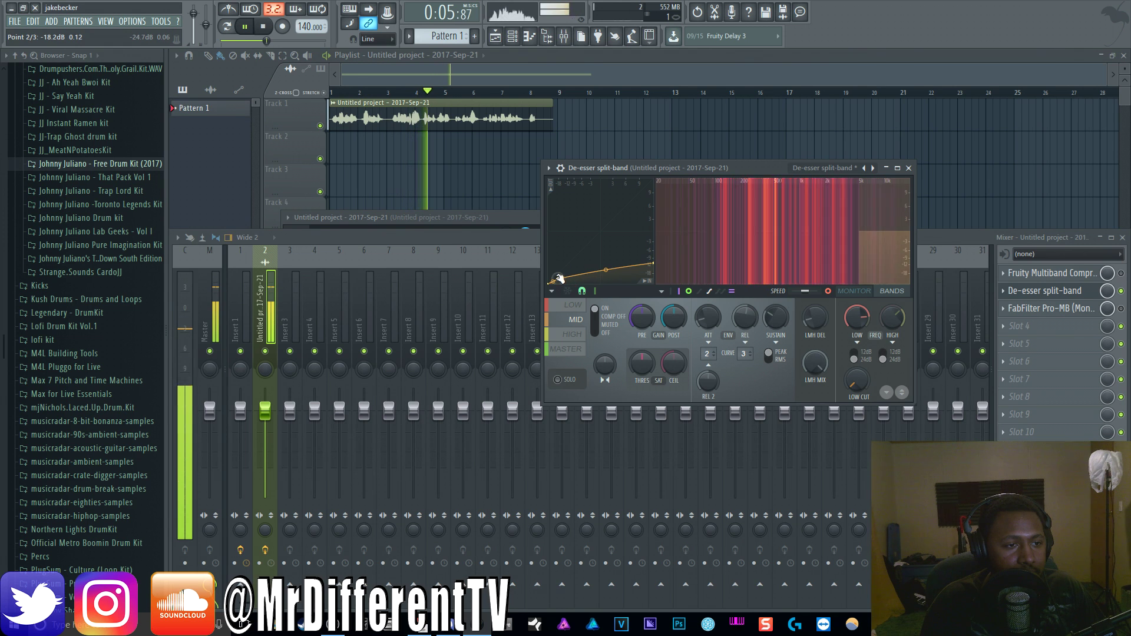
pyautogui.moveTo(654, 264); pyautogui.dragTo(658, 273)
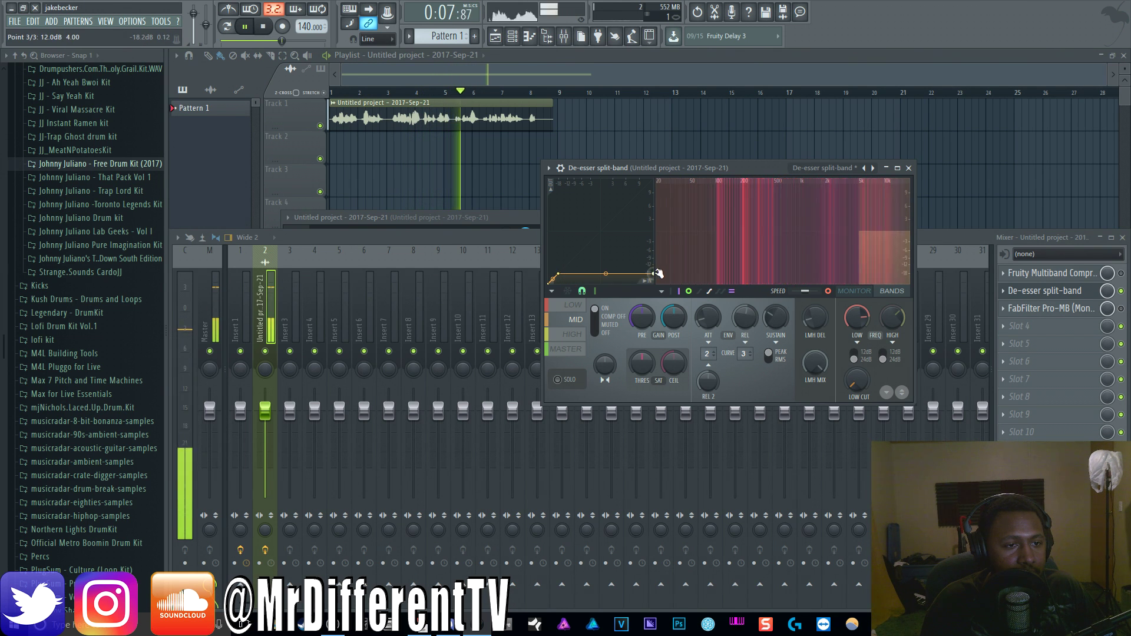
pyautogui.moveTo(560, 278); pyautogui.dragTo(568, 281)
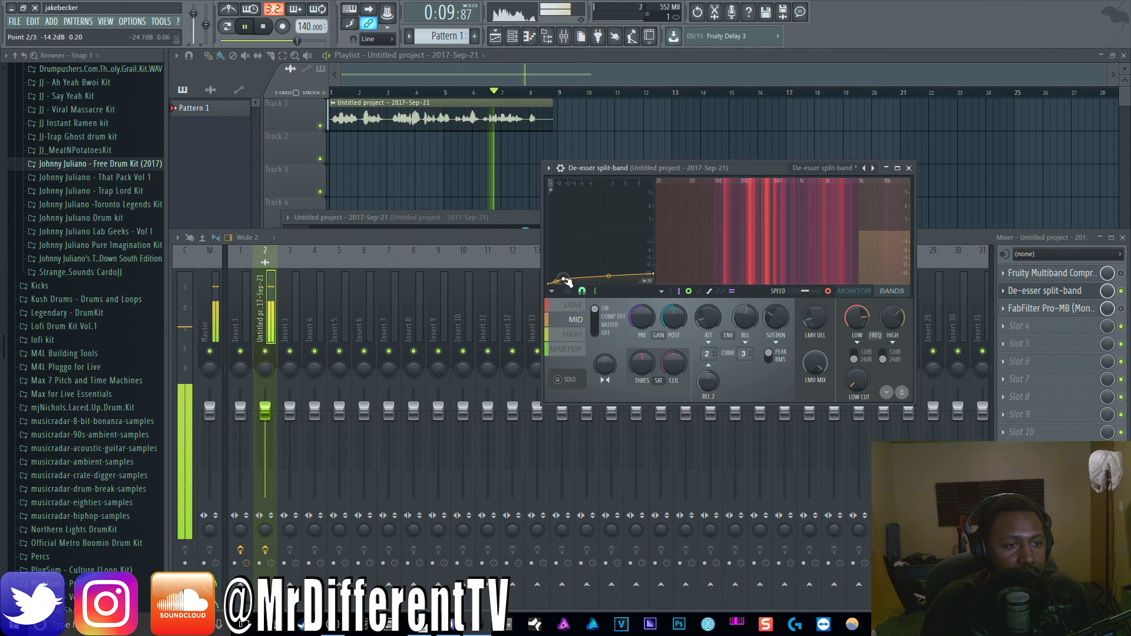
pyautogui.moveTo(653, 274); pyautogui.dragTo(600, 264)
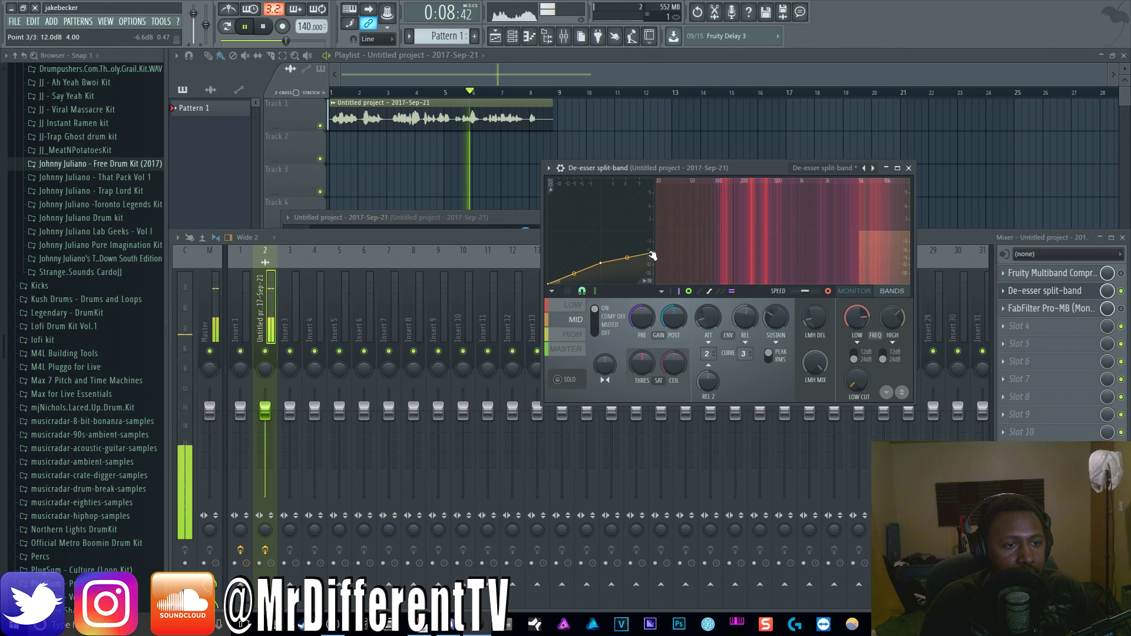
pyautogui.moveTo(656, 253)
pyautogui.mouseDown()
pyautogui.moveTo(656, 243)
pyautogui.moveTo(656, 252)
pyautogui.mouseUp()
pyautogui.press('space')
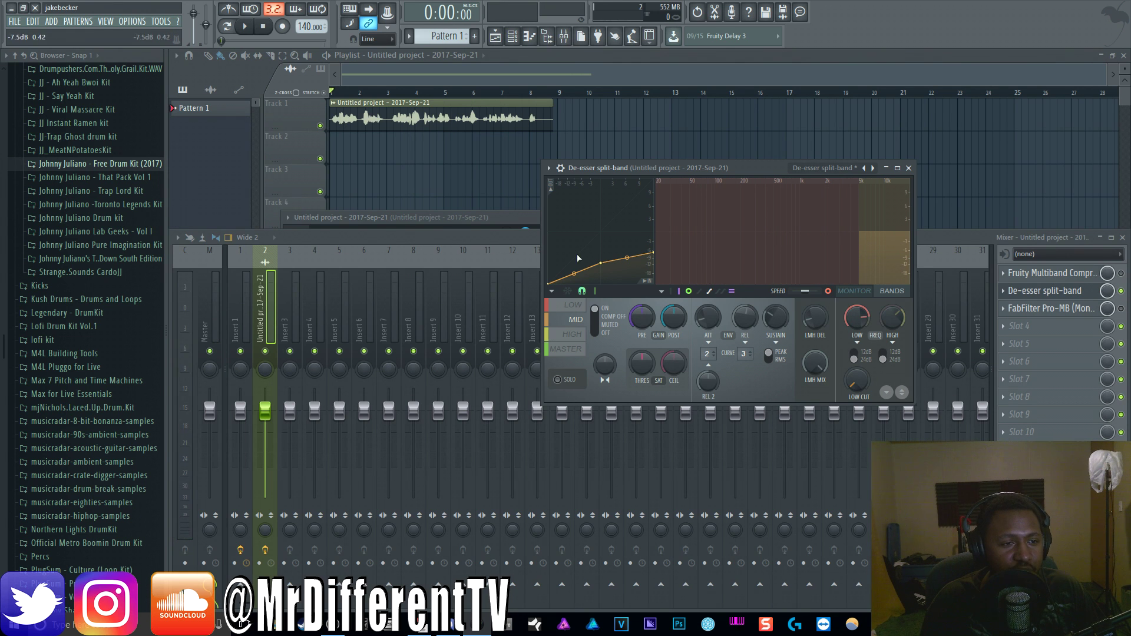
# Compare the clip's playback with the Maximus de-esser on insert 2 bypassed and active.
pyautogui.click(1122, 294)
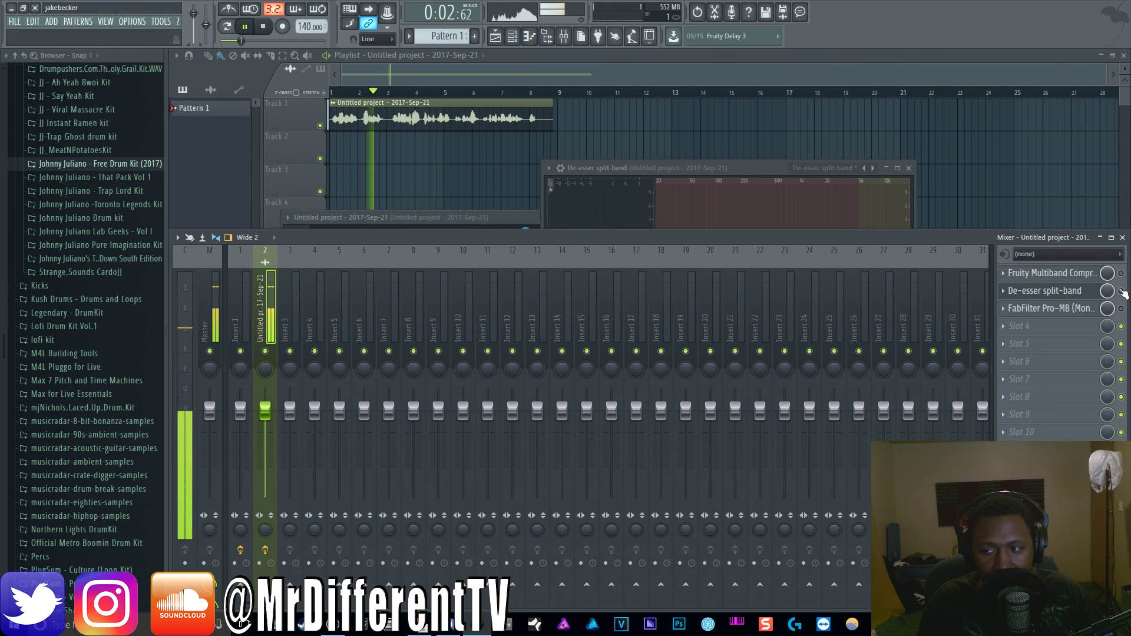
pyautogui.press('space')
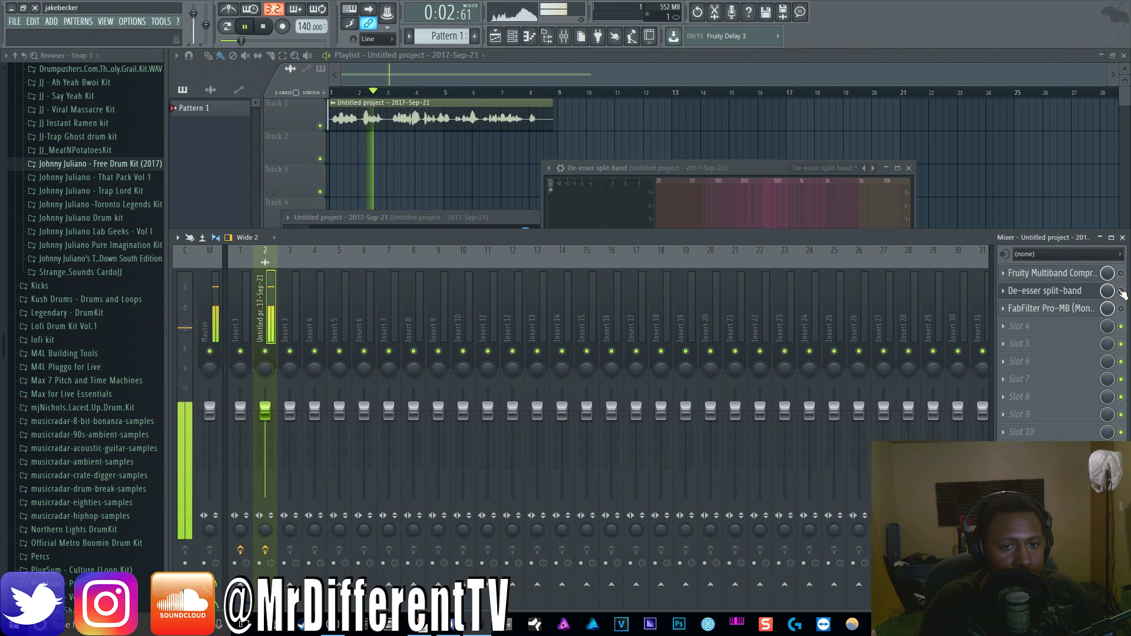
pyautogui.click(1121, 291)
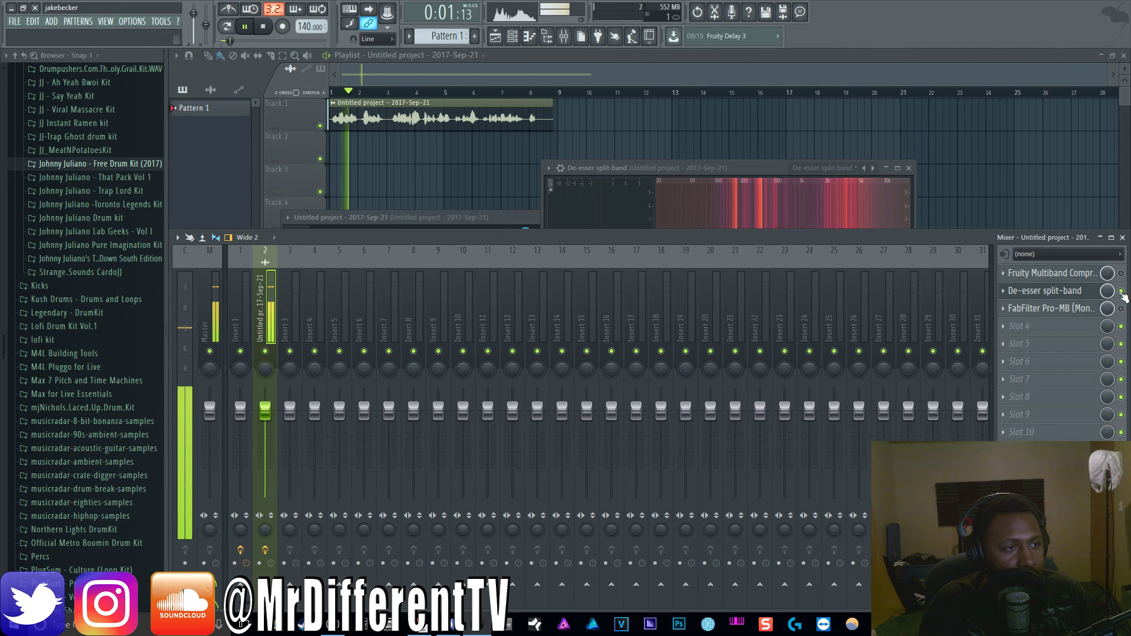
pyautogui.press('space')
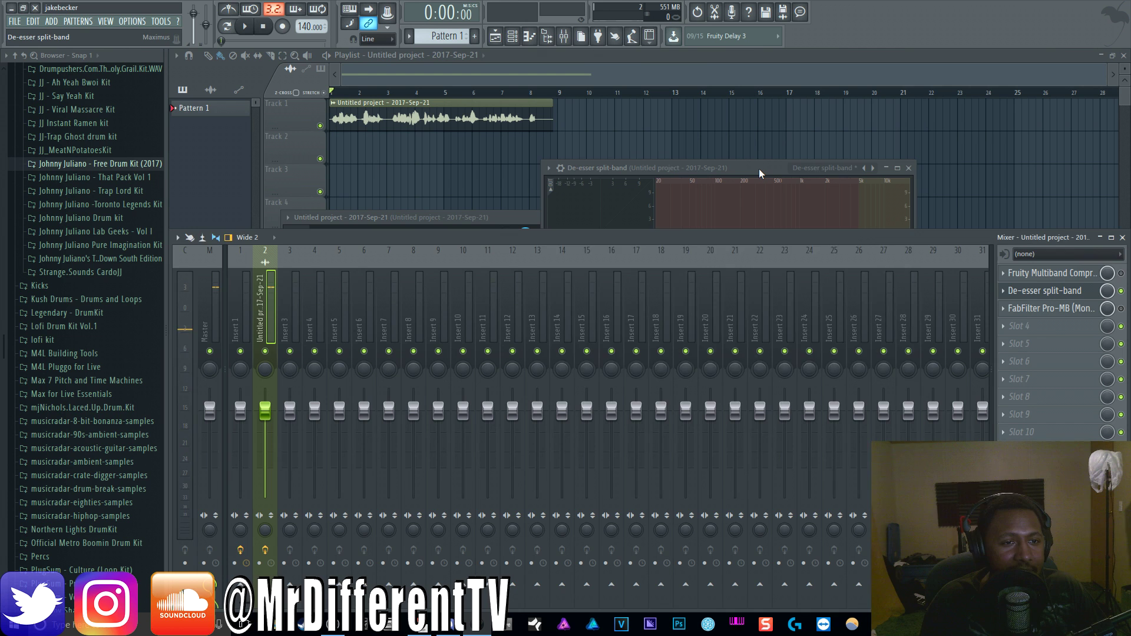
# Disable the Maximus de-esser on insert 2 and open FabFilter Pro-MB with its window placed clear of the effect slots.
pyautogui.click(759, 168)
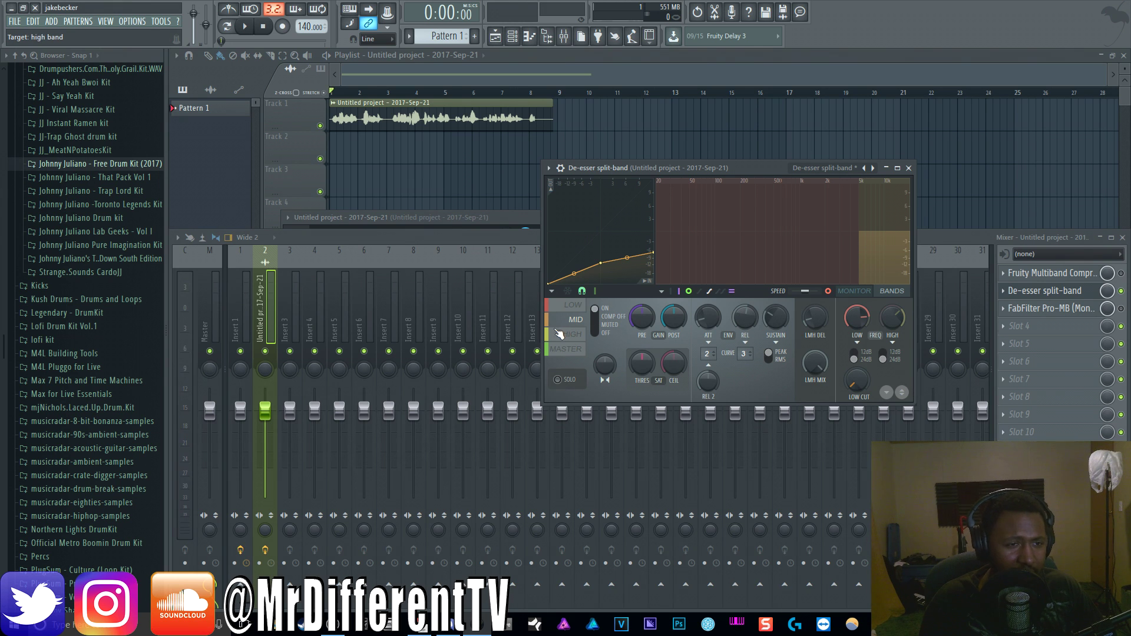
pyautogui.moveTo(740, 167); pyautogui.dragTo(758, 102)
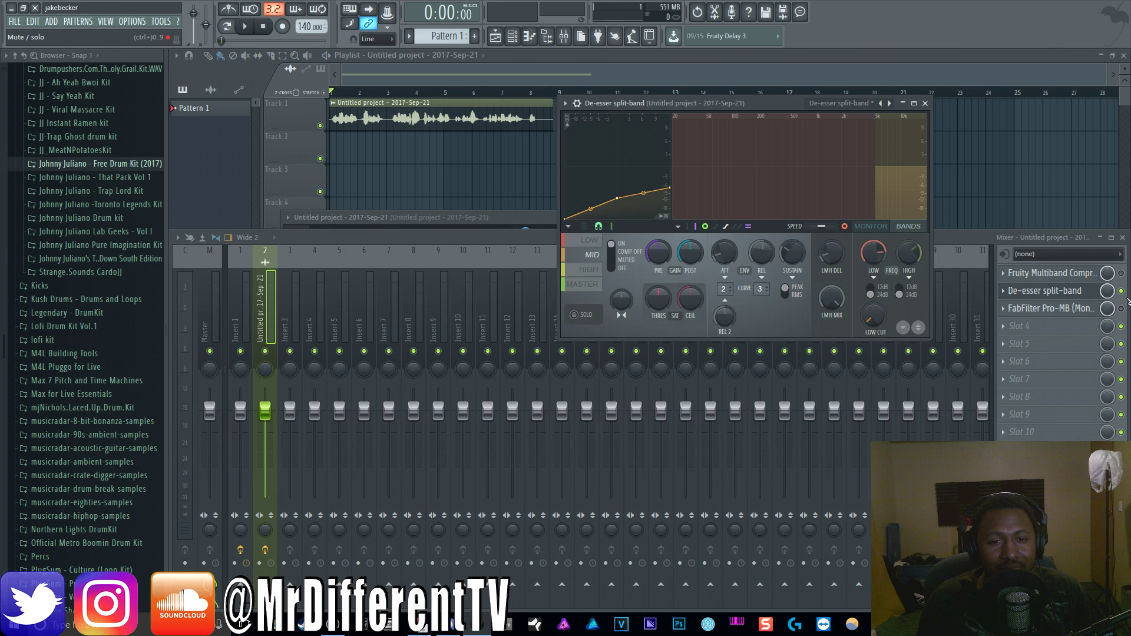
pyautogui.click(1122, 292)
pyautogui.click(1059, 311)
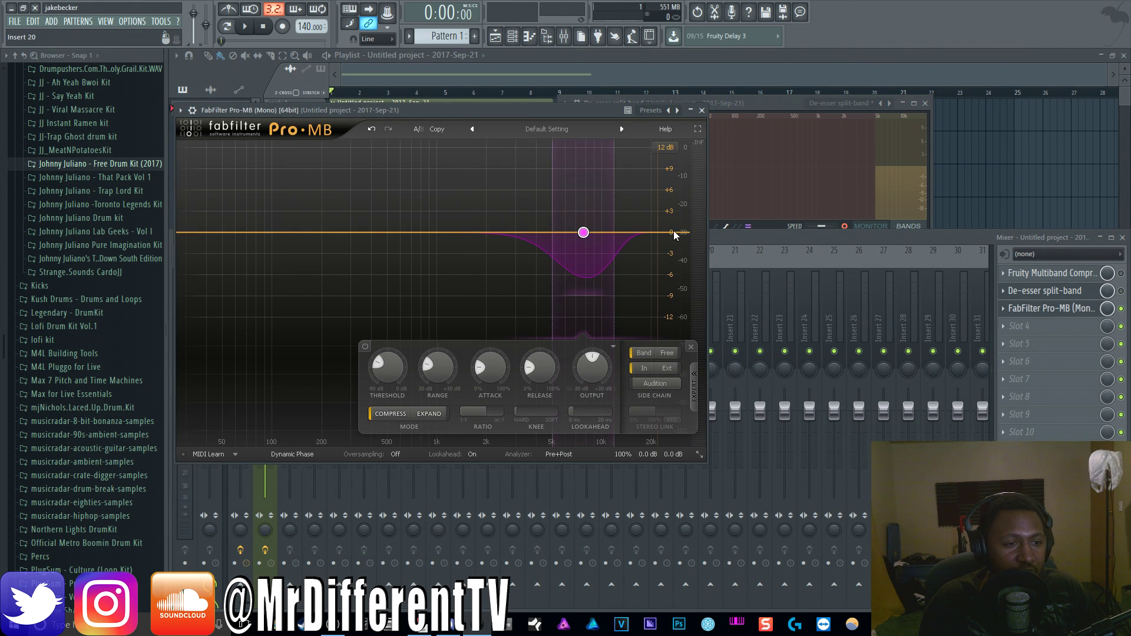
pyautogui.moveTo(534, 125); pyautogui.dragTo(769, 140)
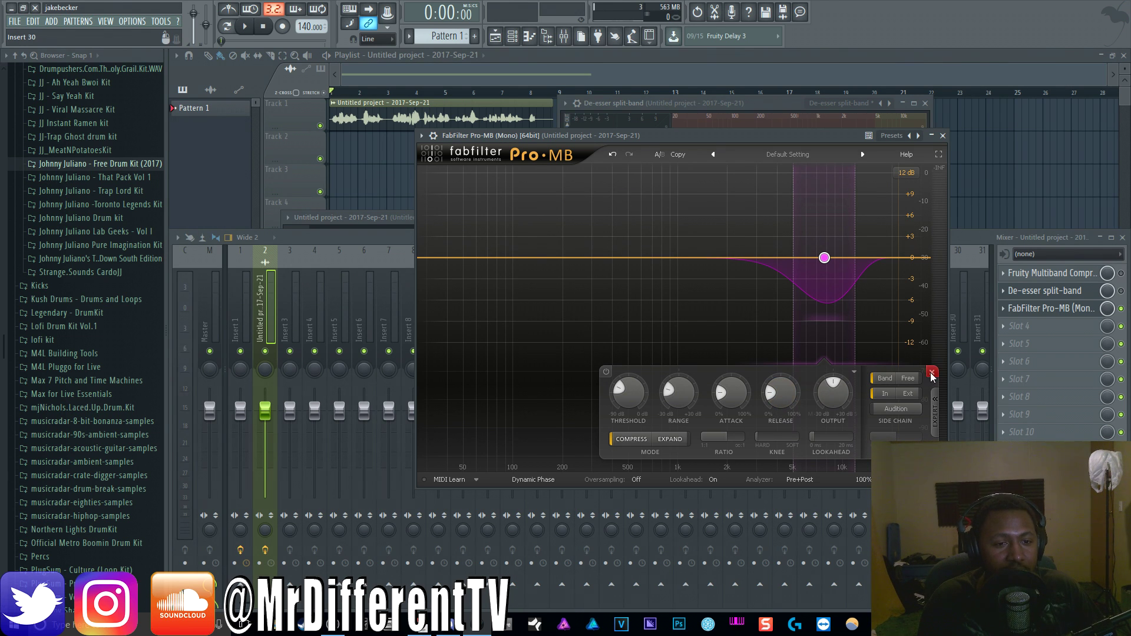
# Collapse the expert settings in Pro-MB, solo band 1, and play the clip.
pyautogui.click(936, 406)
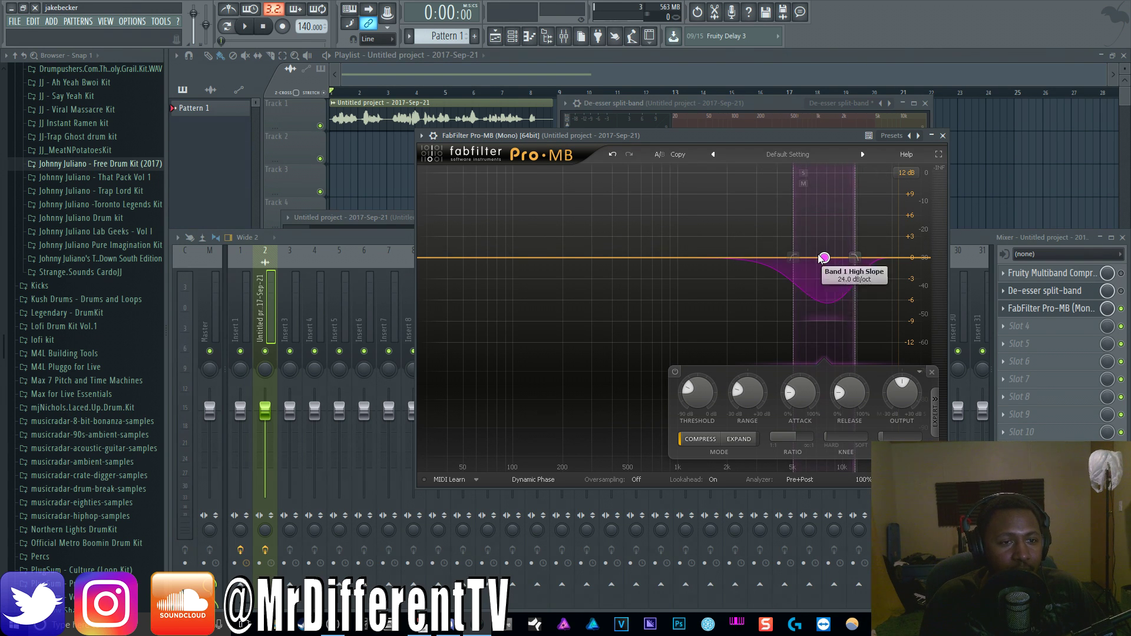
pyautogui.click(803, 175)
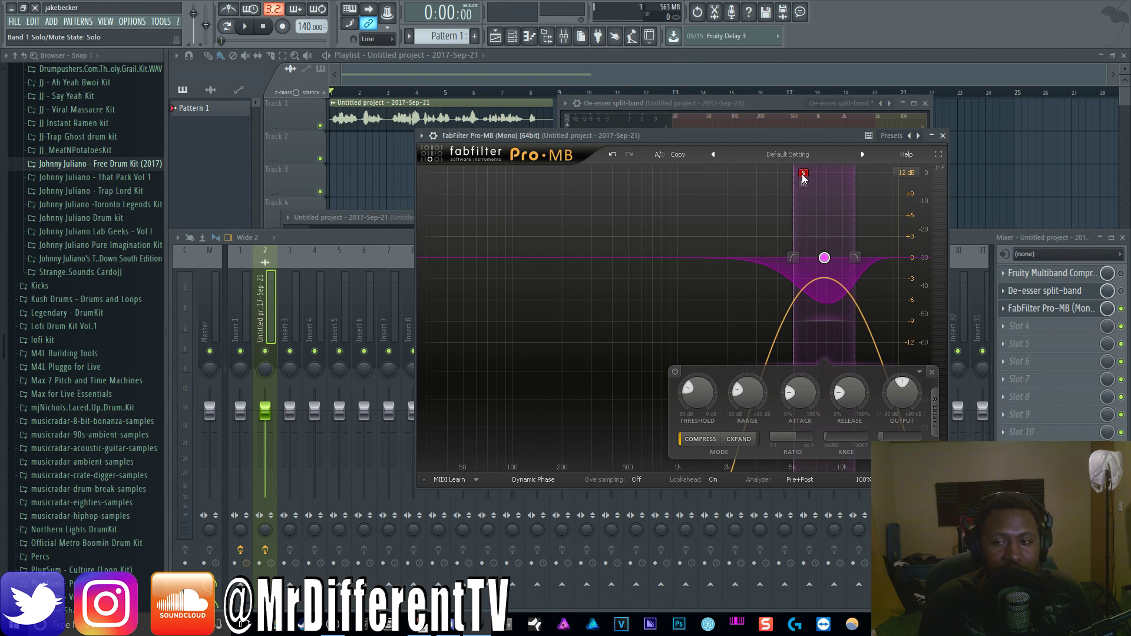
pyautogui.press('space')
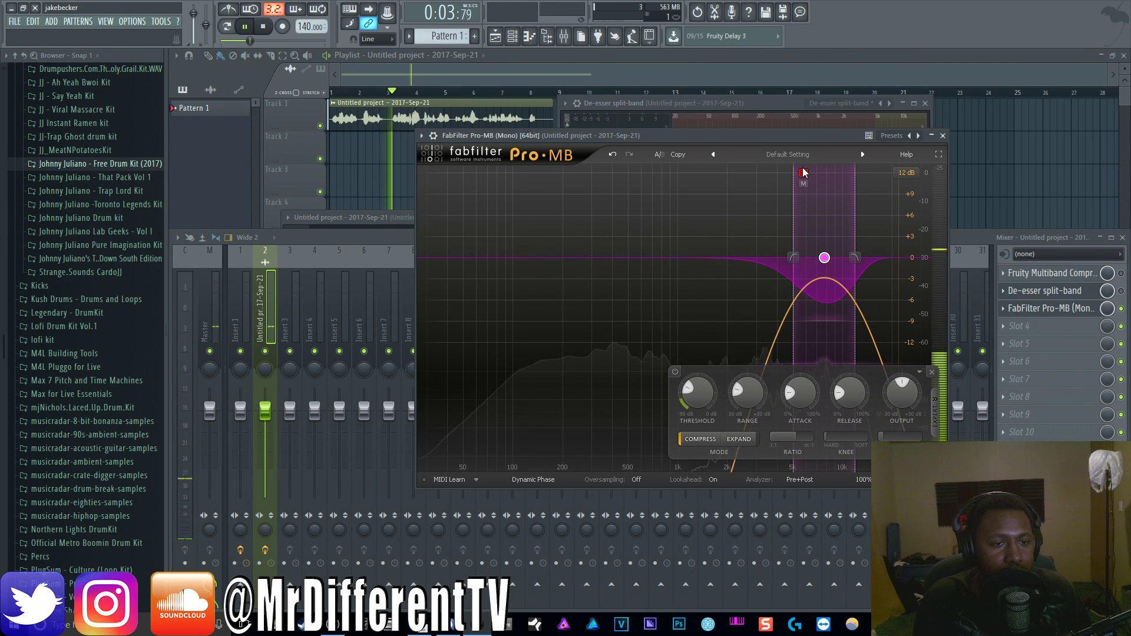
# Raise band 1's threshold to its maximum in Pro-MB and play the soloed band to hear it without compression.
pyautogui.press('space')
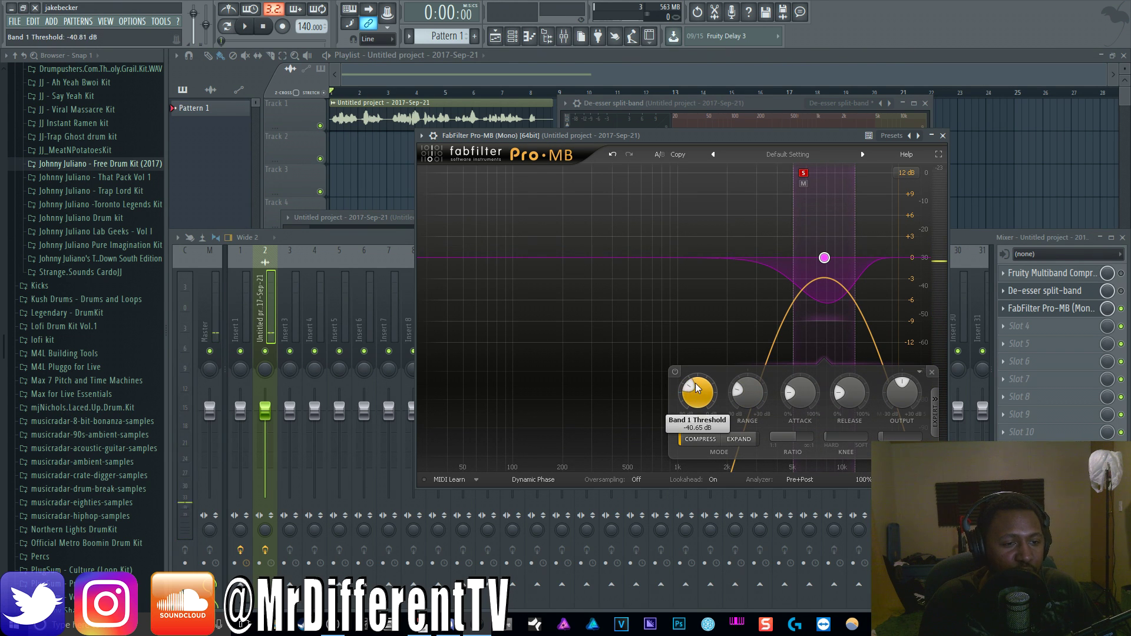
pyautogui.moveTo(694, 383); pyautogui.dragTo(694, 383)
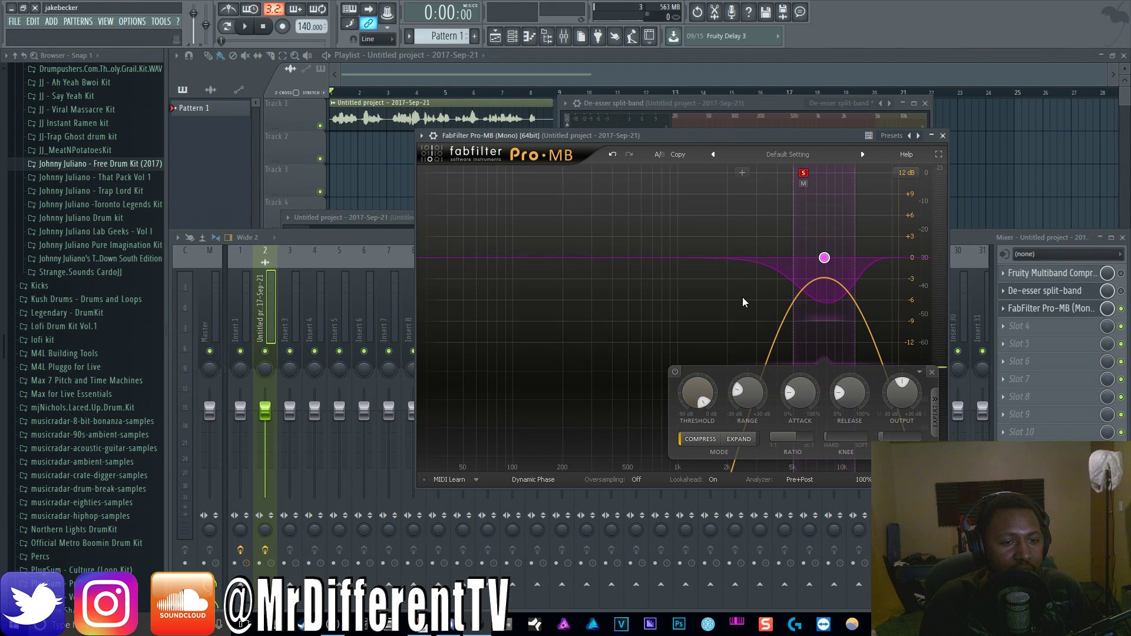
pyautogui.press('space')
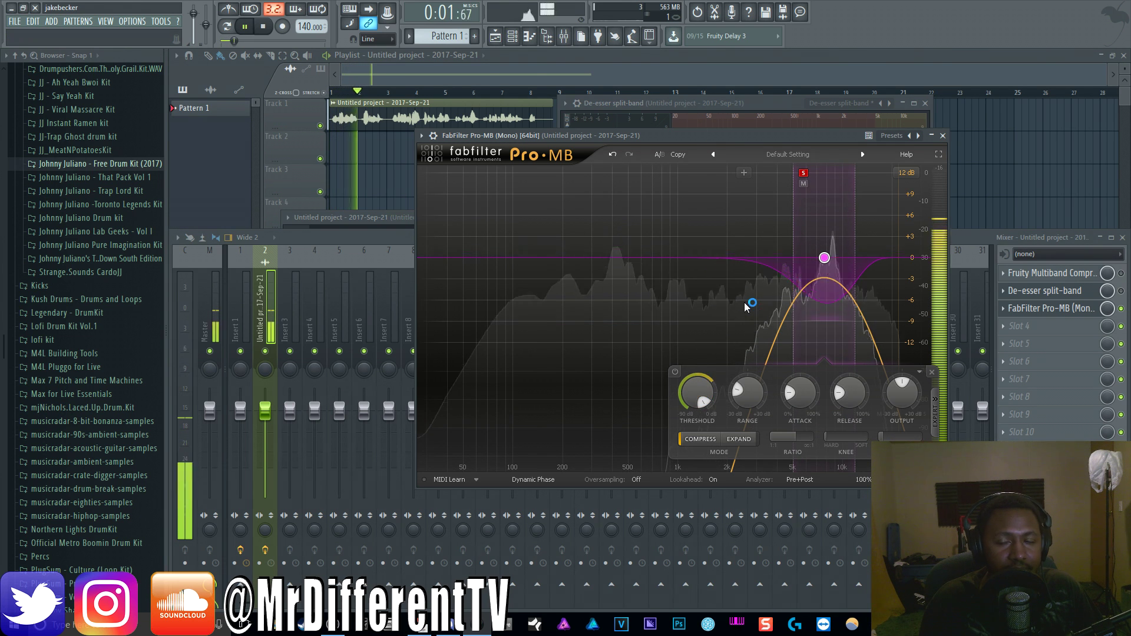
pyautogui.press('space')
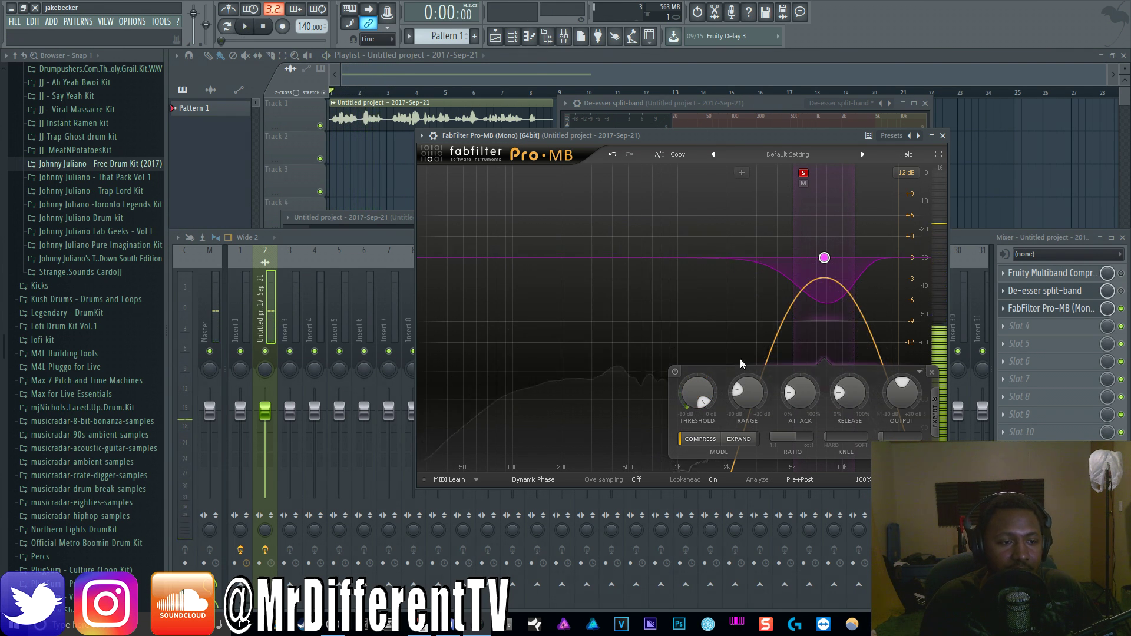
# Lower band 1's threshold to about -41.67 dB while playing the soloed band, and reduce its attack slightly.
pyautogui.moveTo(720, 533); pyautogui.dragTo(722, 536)
pyautogui.press('space')
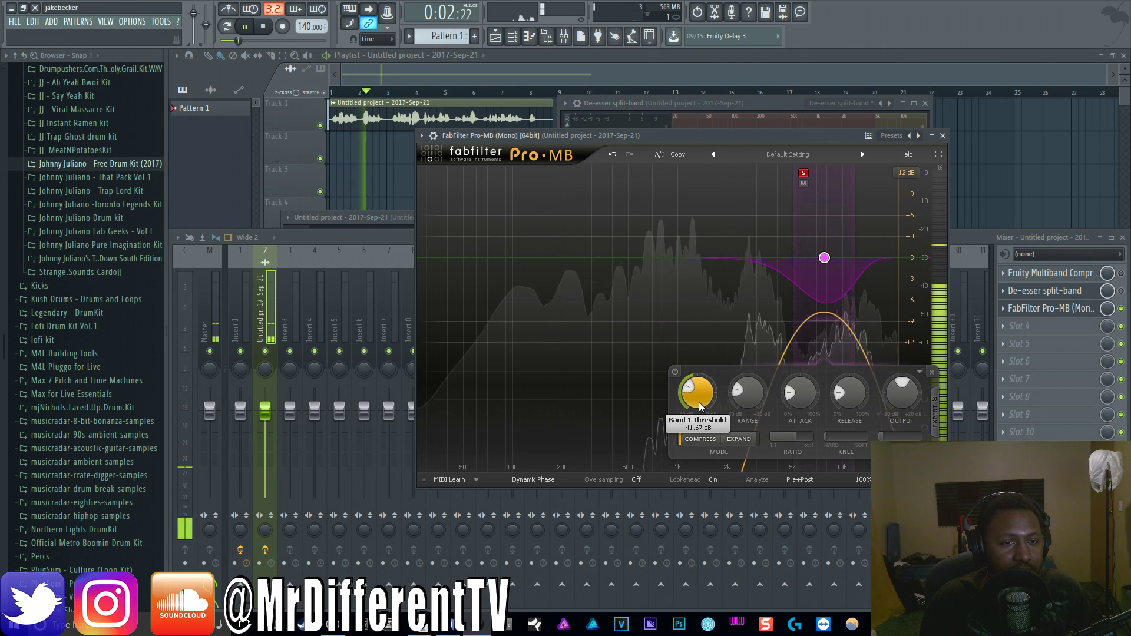
pyautogui.press('space')
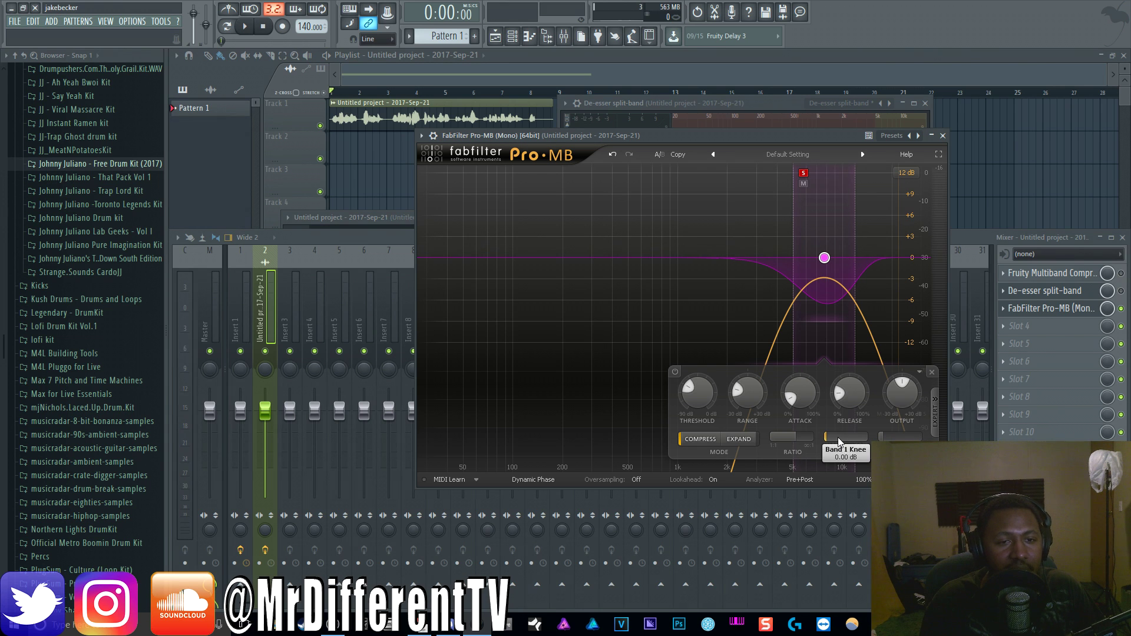
pyautogui.moveTo(840, 442)
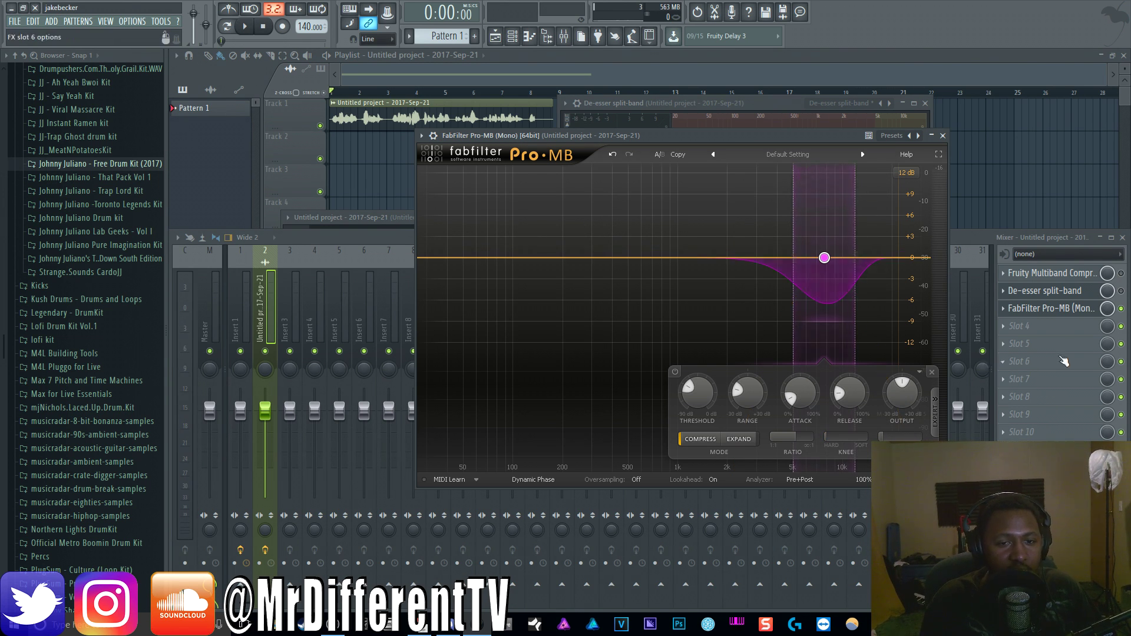
# Unsolo band 1 and compare the clip's playback with FabFilter Pro-MB on insert 2 bypassed and active, leaving it enabled.
pyautogui.click(1123, 310)
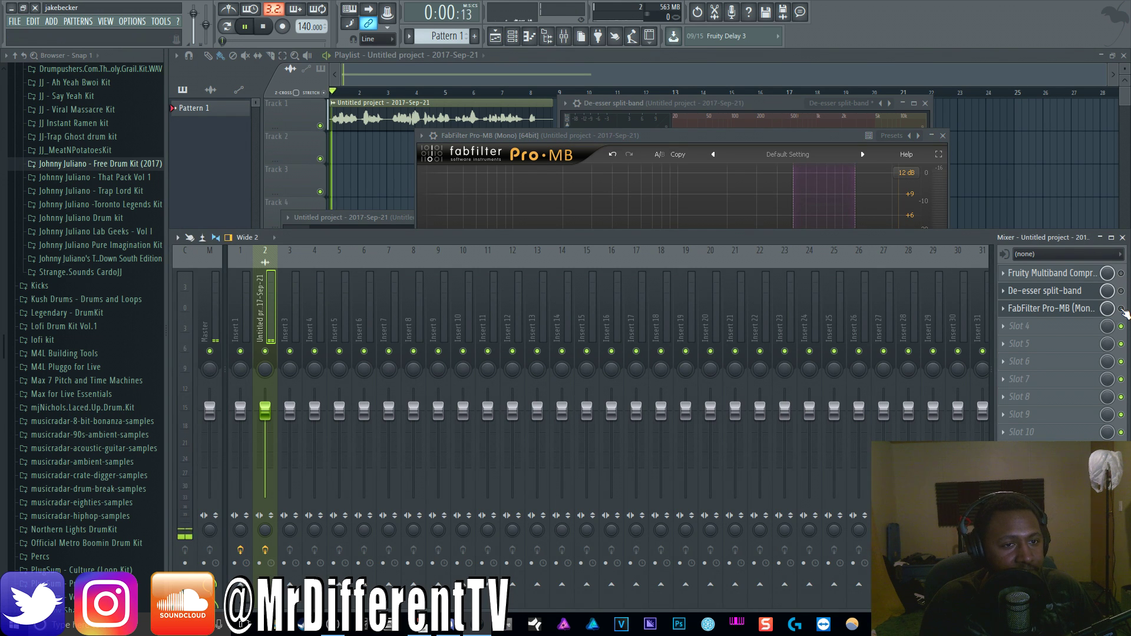
pyautogui.click(864, 154)
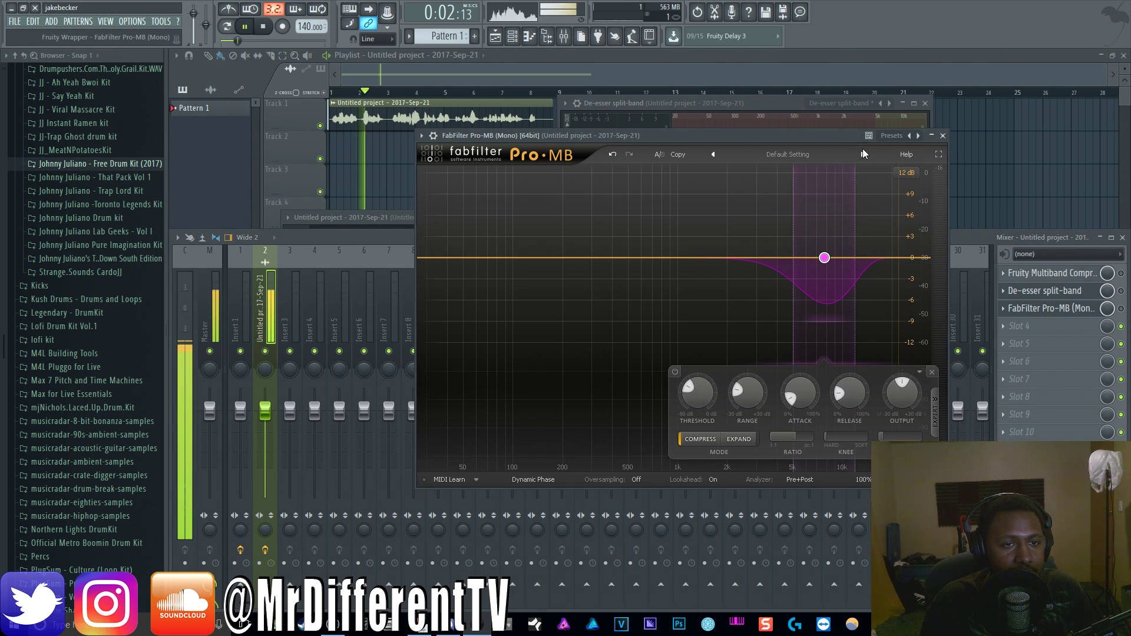
pyautogui.click(1122, 309)
pyautogui.press('space')
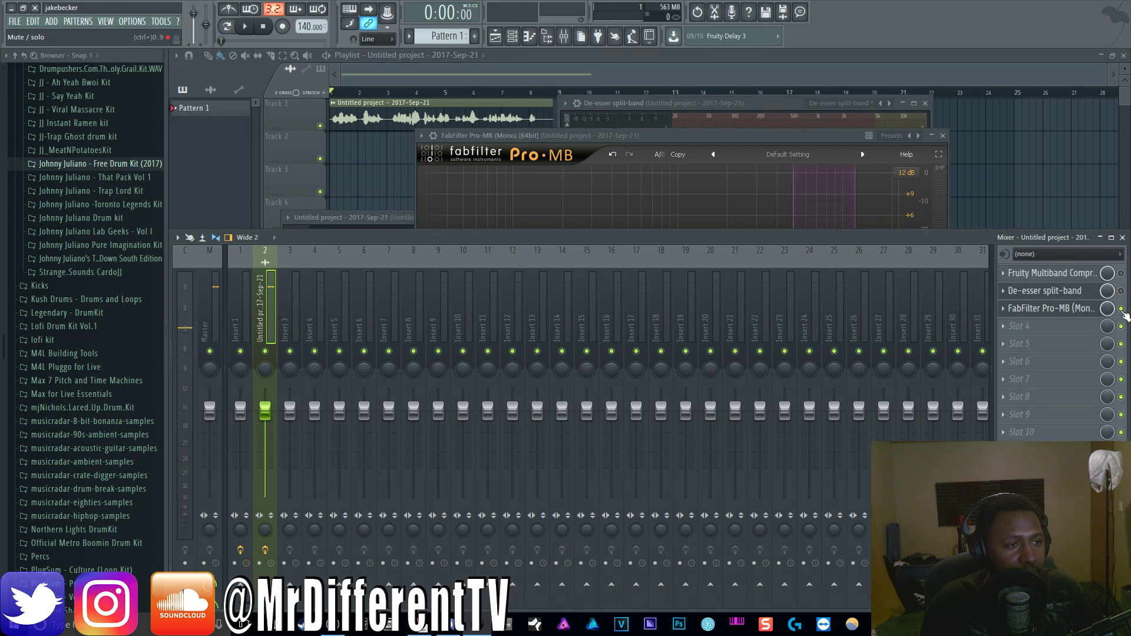
pyautogui.press('space')
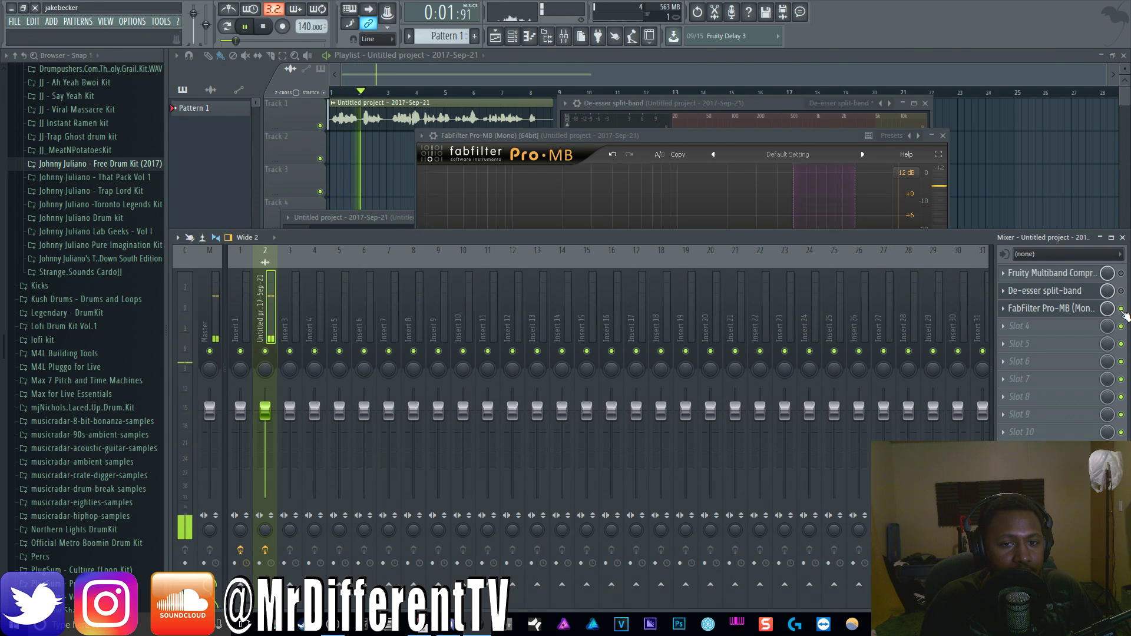
pyautogui.press('space')
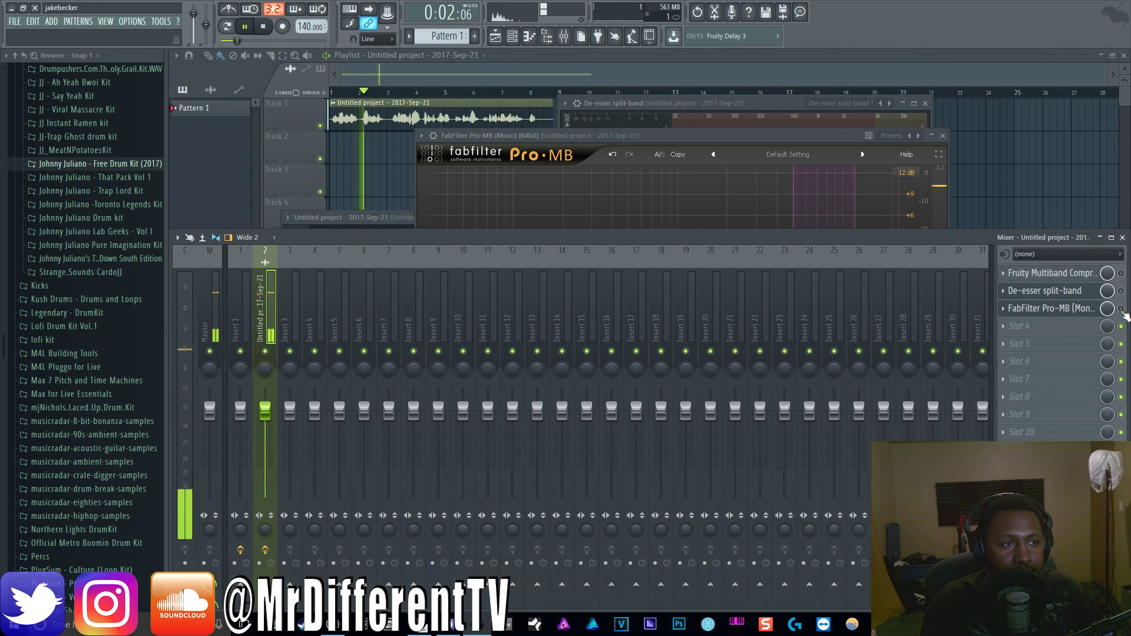
pyautogui.press('space')
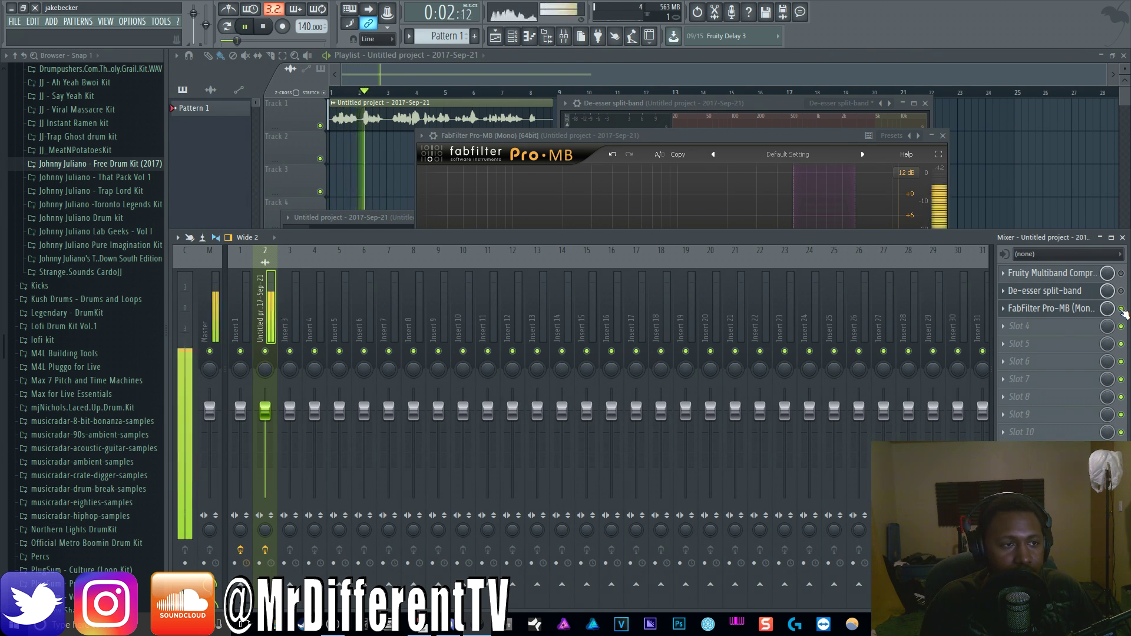
pyautogui.press('space')
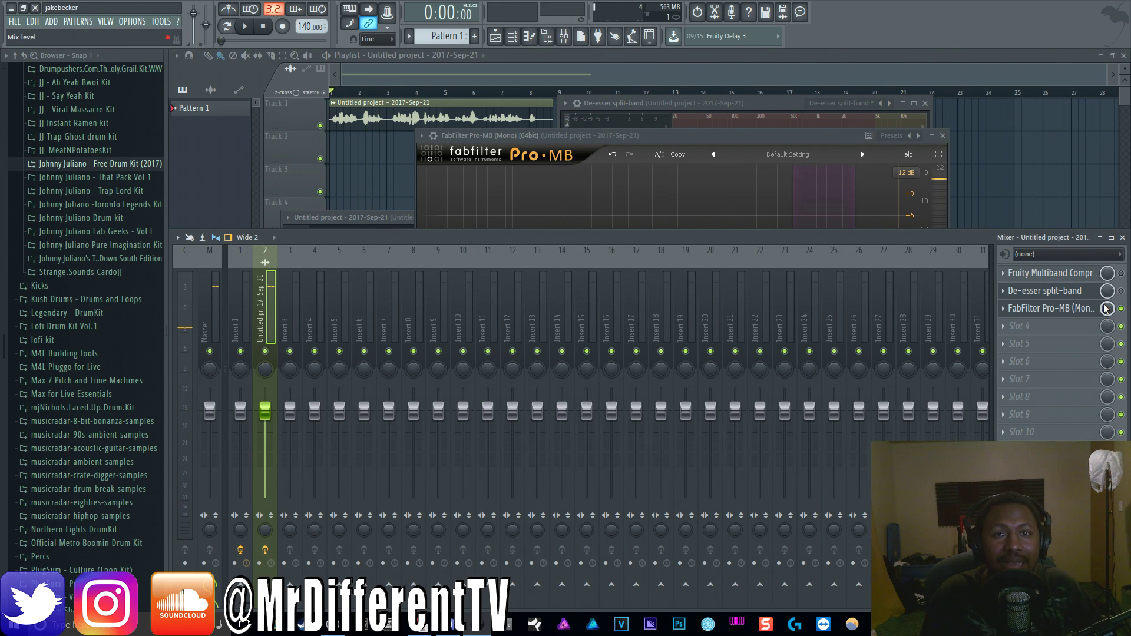